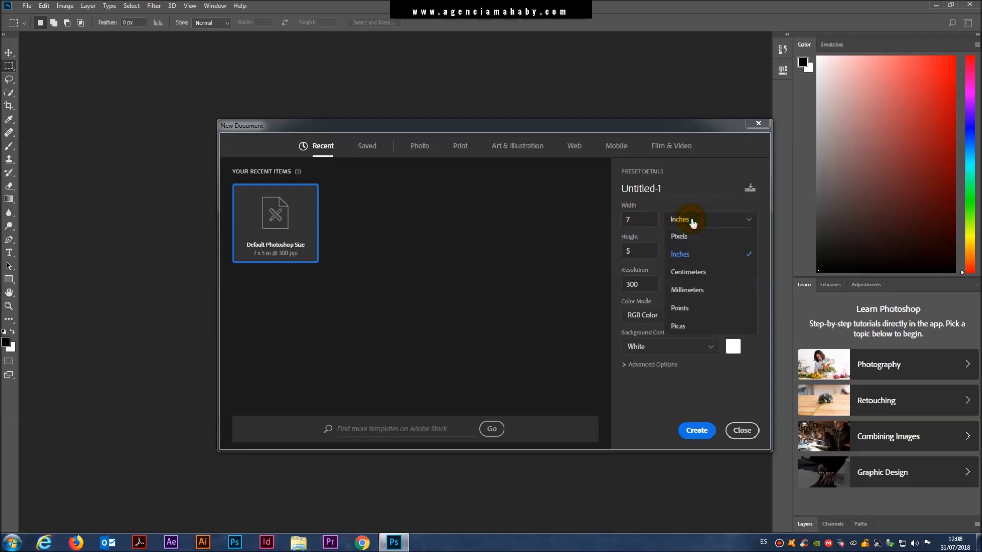
- Set the new document to 1920 pixels wide by 1080 pixels high at a resolution of 72 pixels/inch
left_click(695, 237)
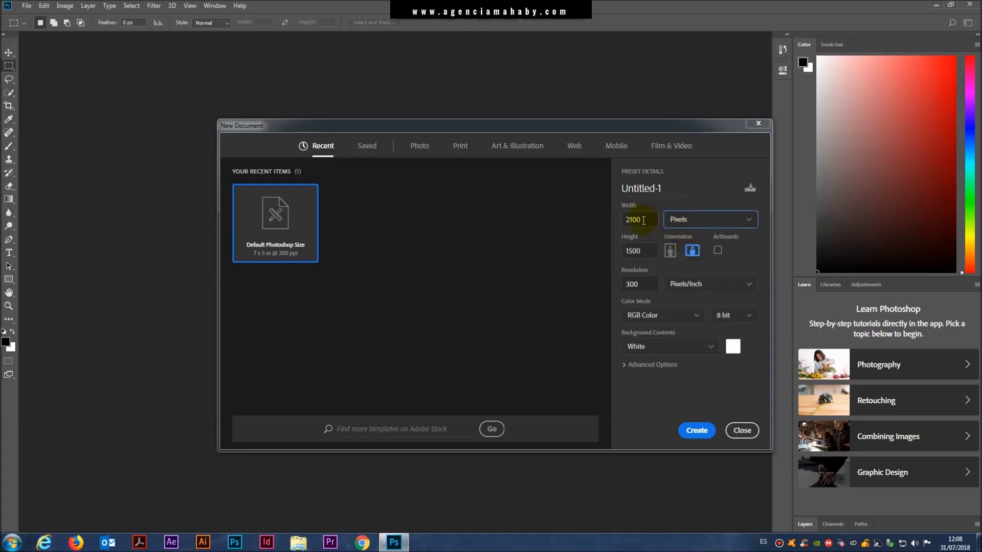
double_click(648, 219)
type("1920")
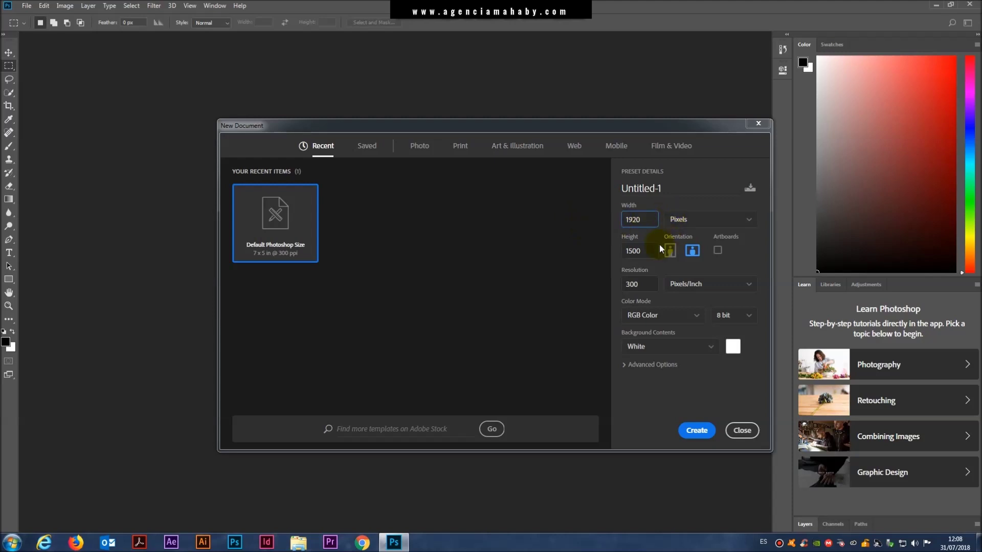
double_click(644, 251)
type("1080")
double_click(641, 285)
type("72")
- Name the new document "Como diseñar una miniatura para mi video de youtube" and create it
left_click(683, 187)
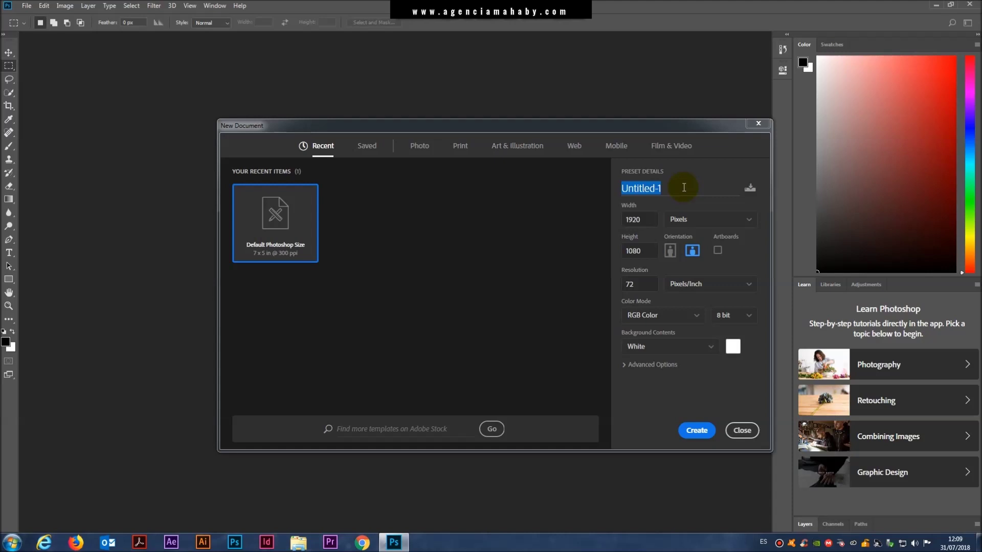
type("Como diseñar una")
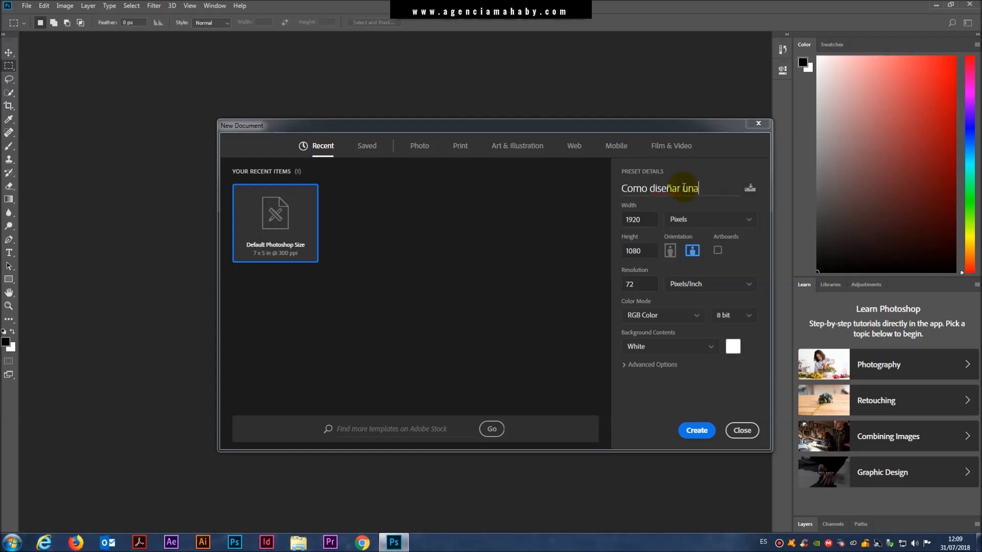
type(" miniatura")
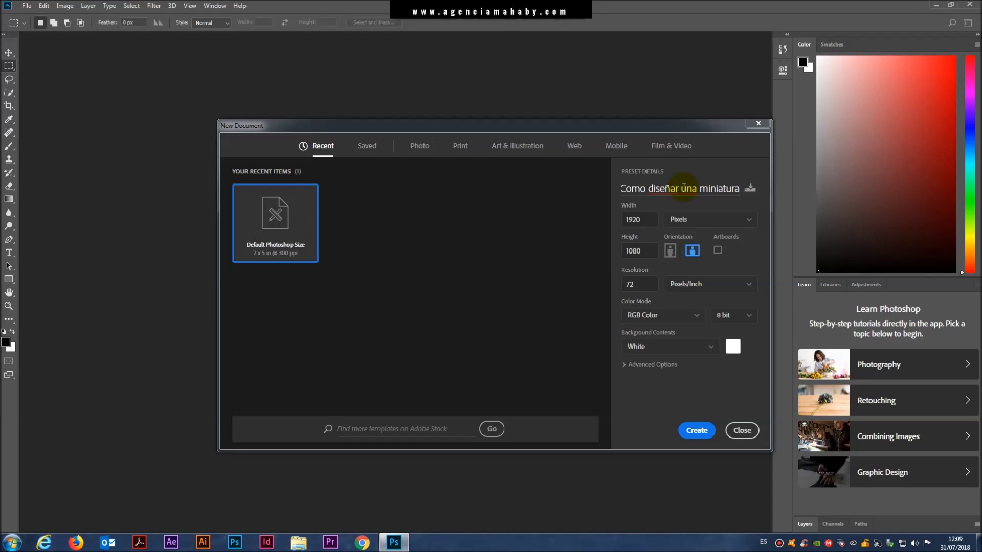
type(" para mi video")
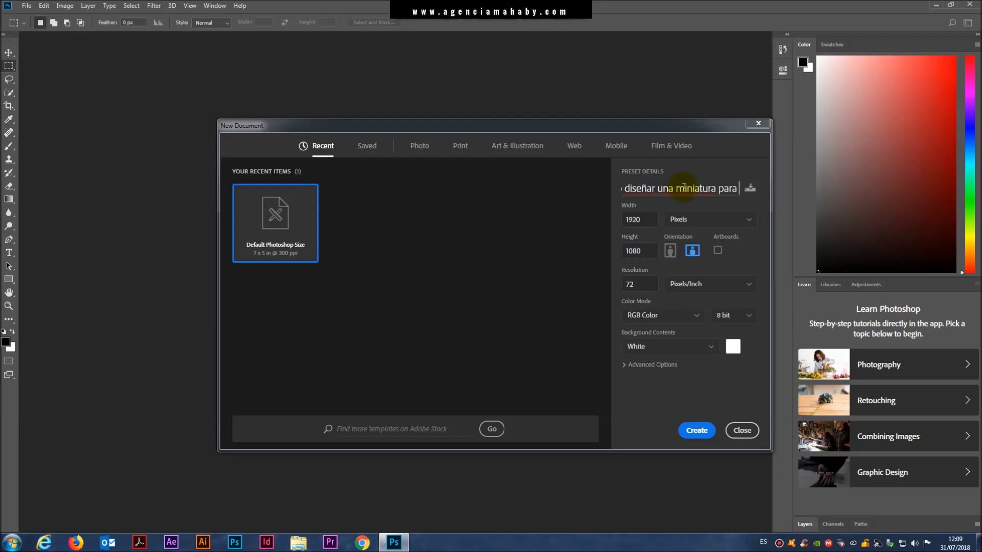
type(" de")
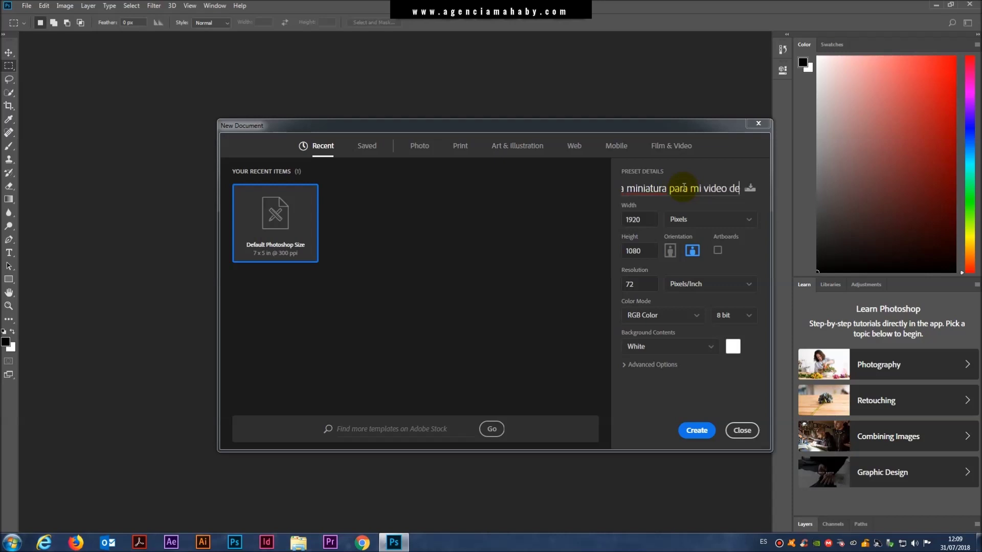
type(" youtu")
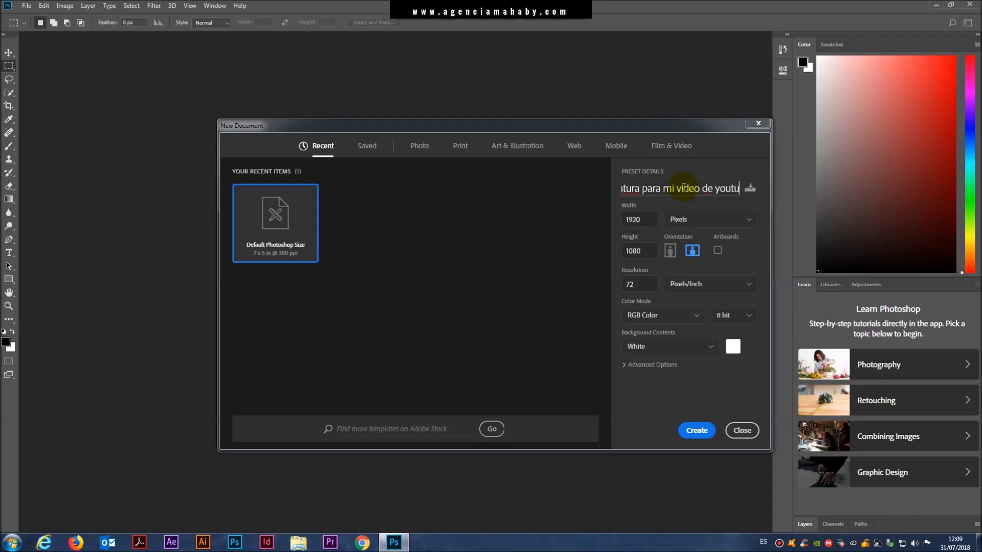
type("be")
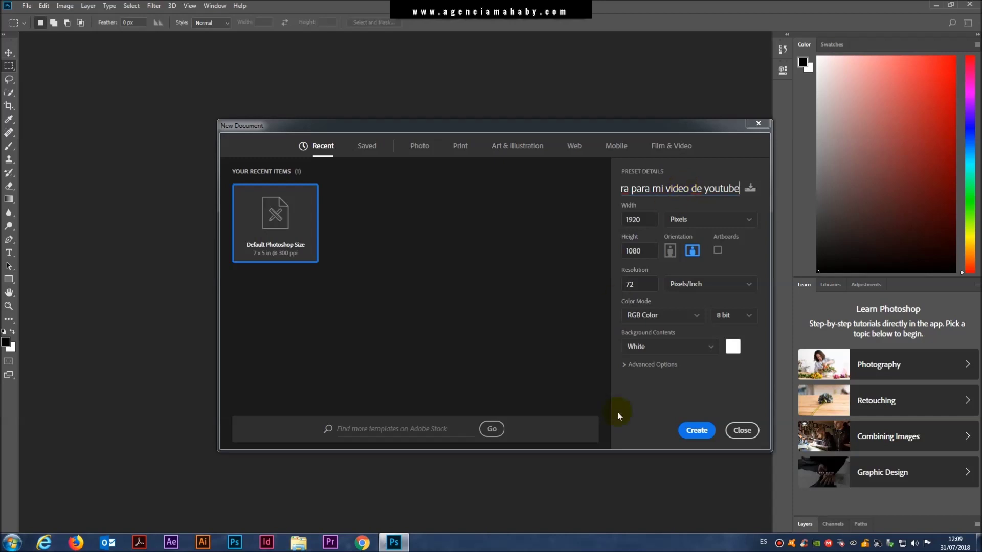
left_click(691, 431)
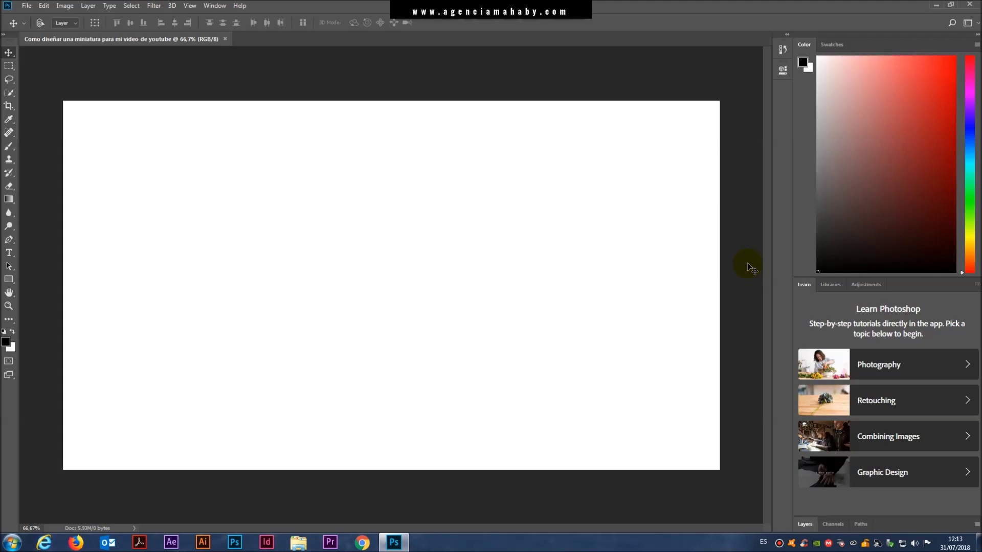
- Show the rulers and set their units to pixels
key("ctrl+r")
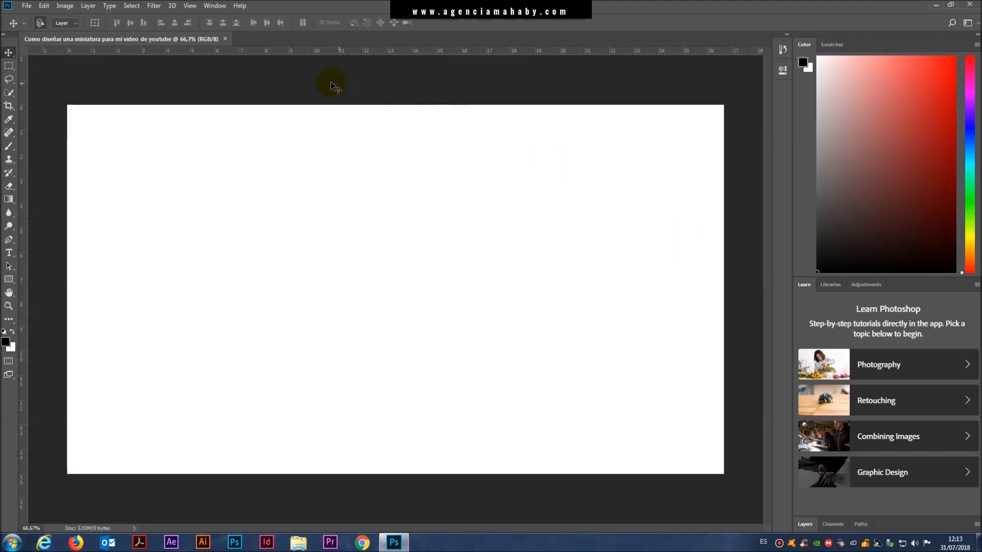
right_click(306, 51)
left_click(314, 56)
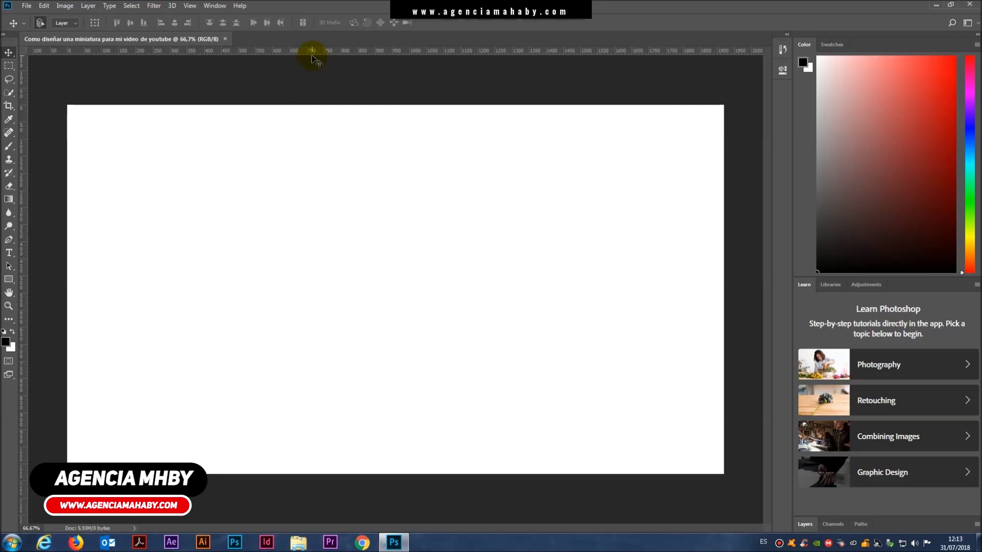
- Add a new guide layout to the canvas with 5 columns, 2 rows and 100 px margins on all sides
left_click(191, 6)
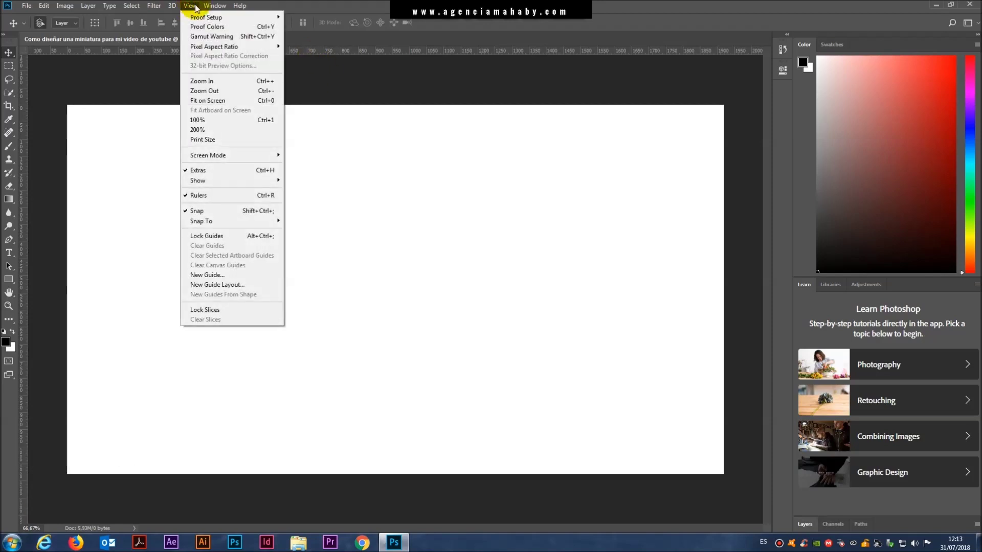
left_click(251, 288)
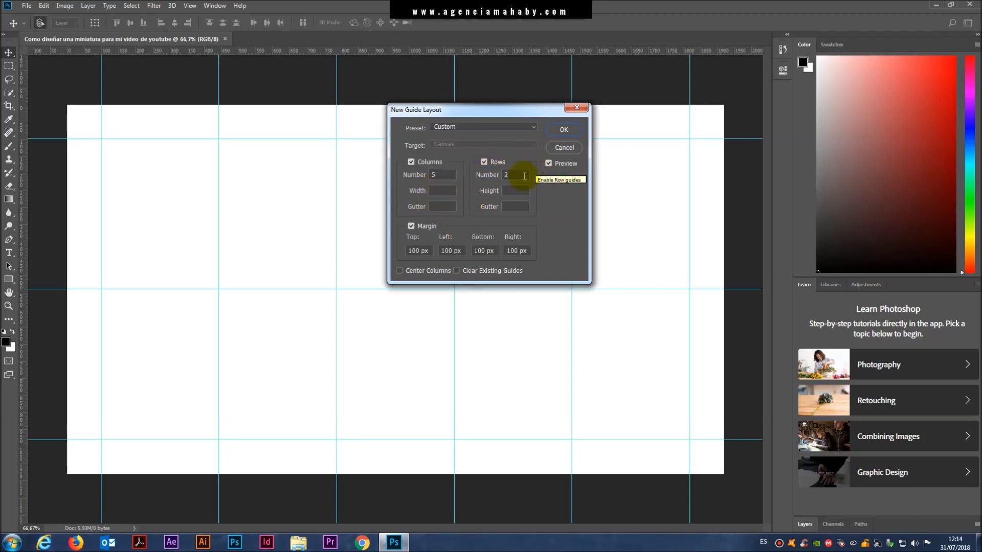
left_click(507, 175)
type("2")
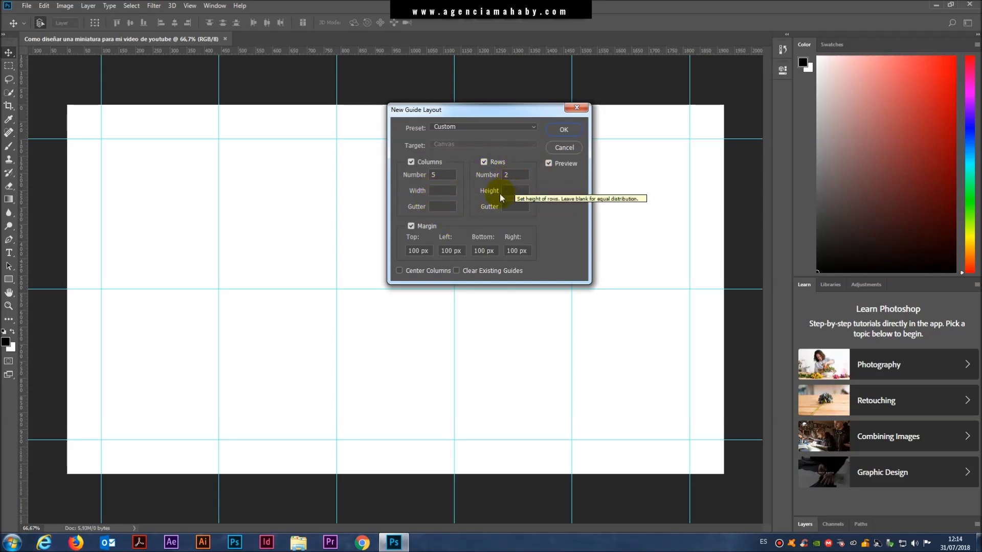
left_click(425, 226)
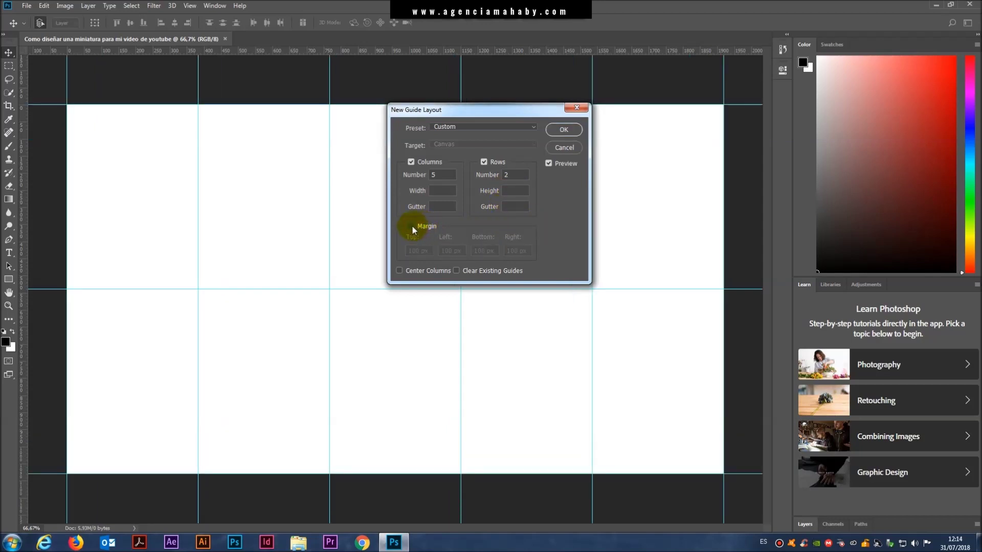
left_click(412, 227)
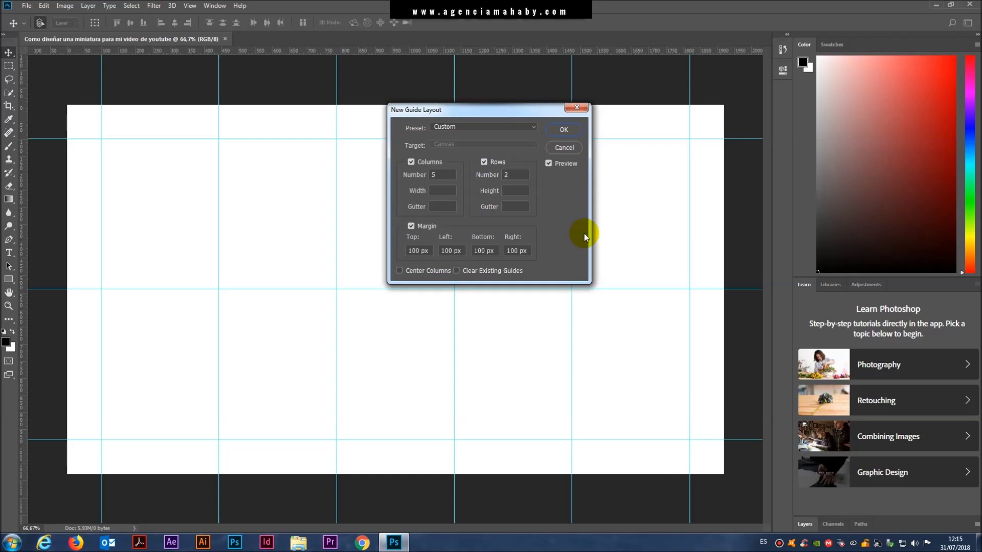
left_click(562, 130)
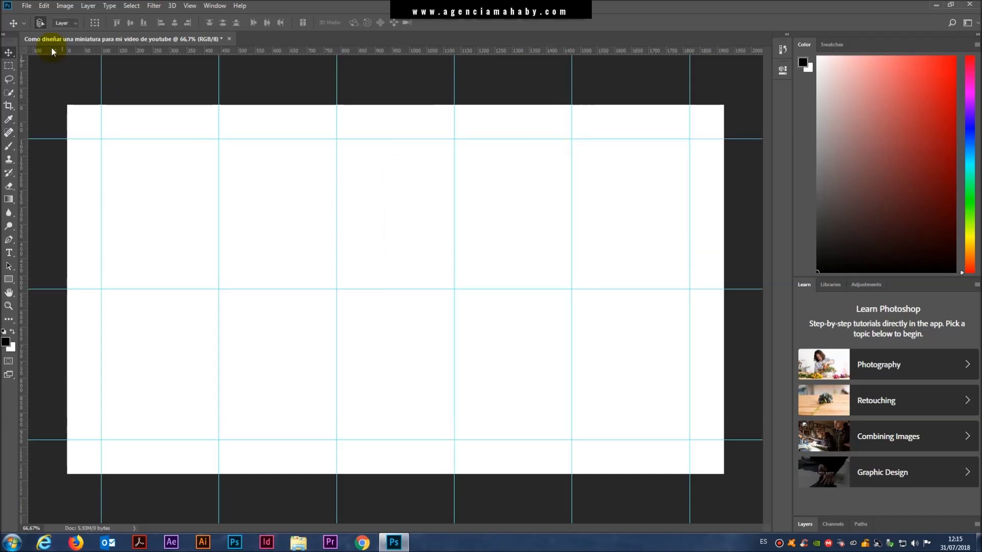
- Start saving the document and create and open a desktop folder named "Diseñar miniatura para youtube" as its location
left_click(26, 7)
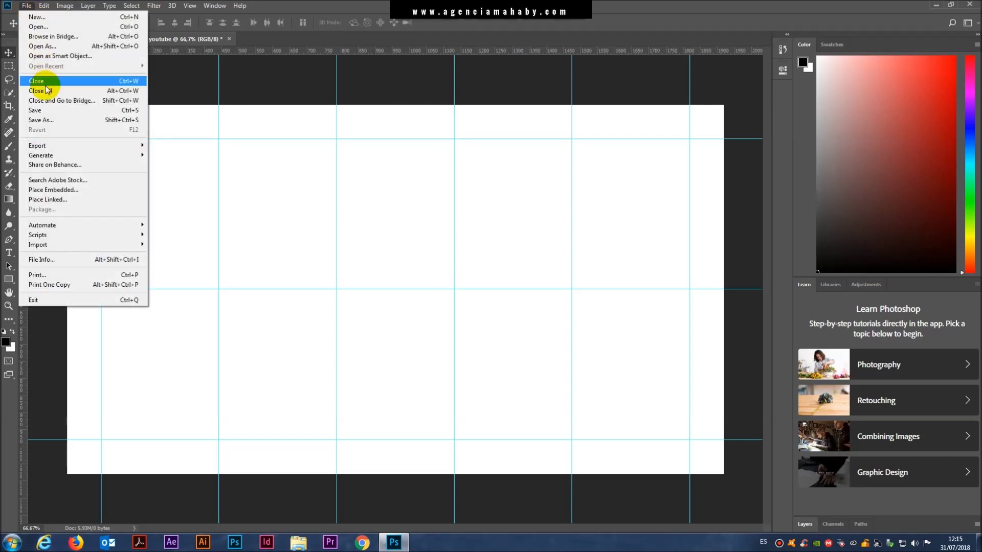
left_click(54, 110)
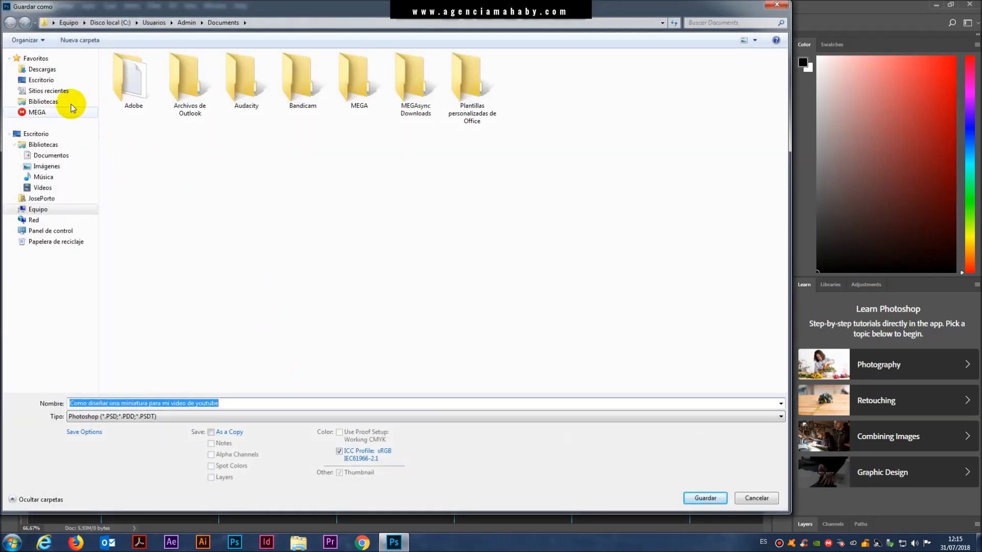
left_click(41, 81)
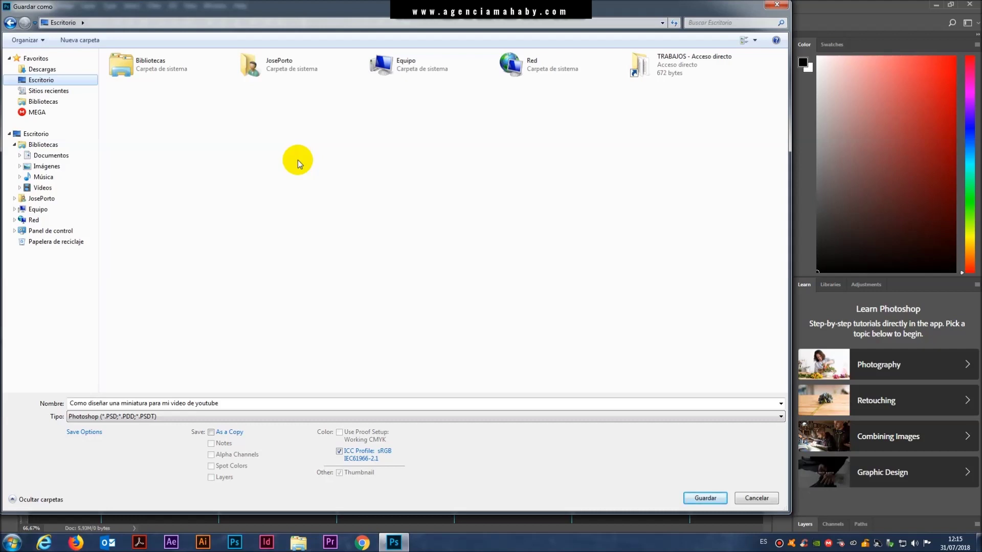
left_click(77, 40)
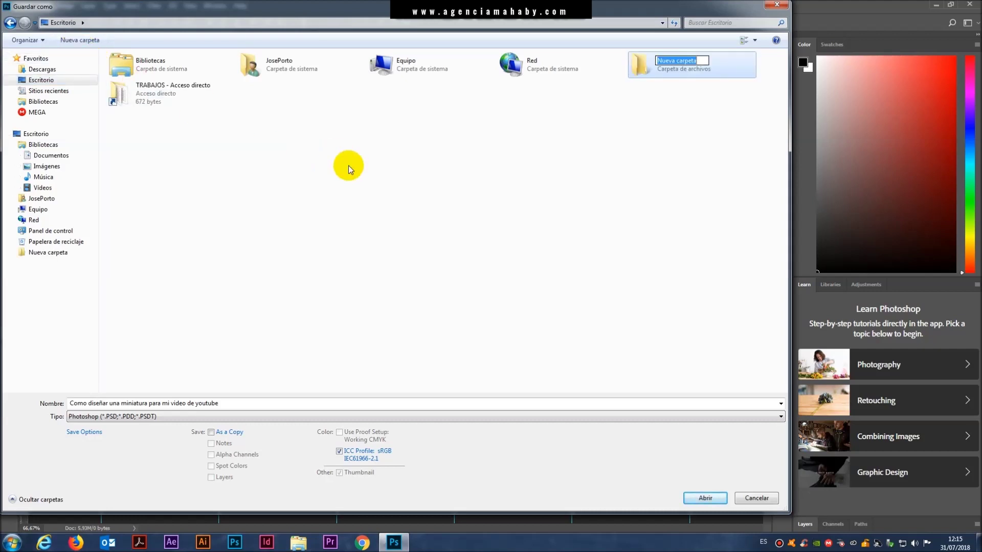
type("Diseñar miniatura")
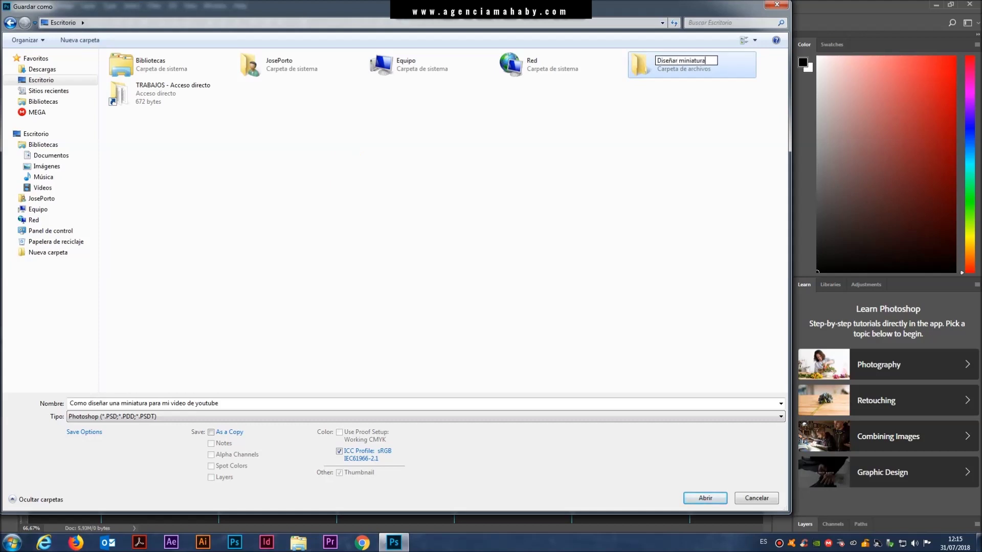
type(" para youtube")
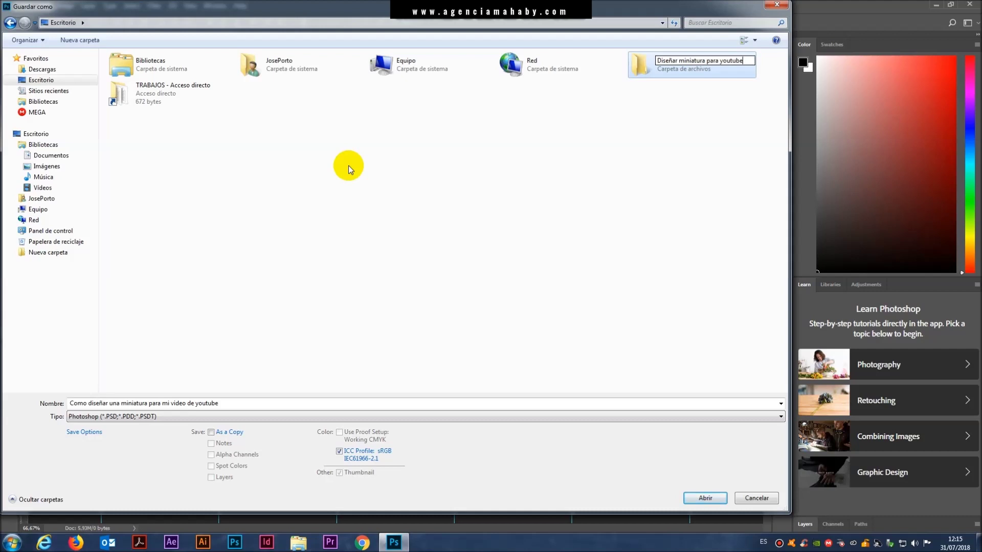
key("Return")
key("Return")
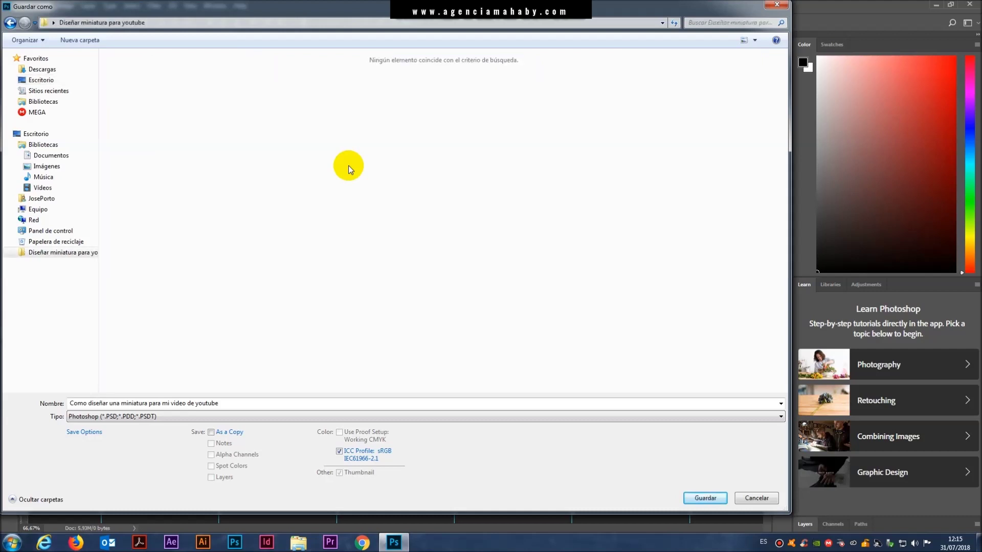
- Save the document as a Photoshop file named "Como diseñar una miniatura para mi video de youtube" in the open folder
left_click(76, 403)
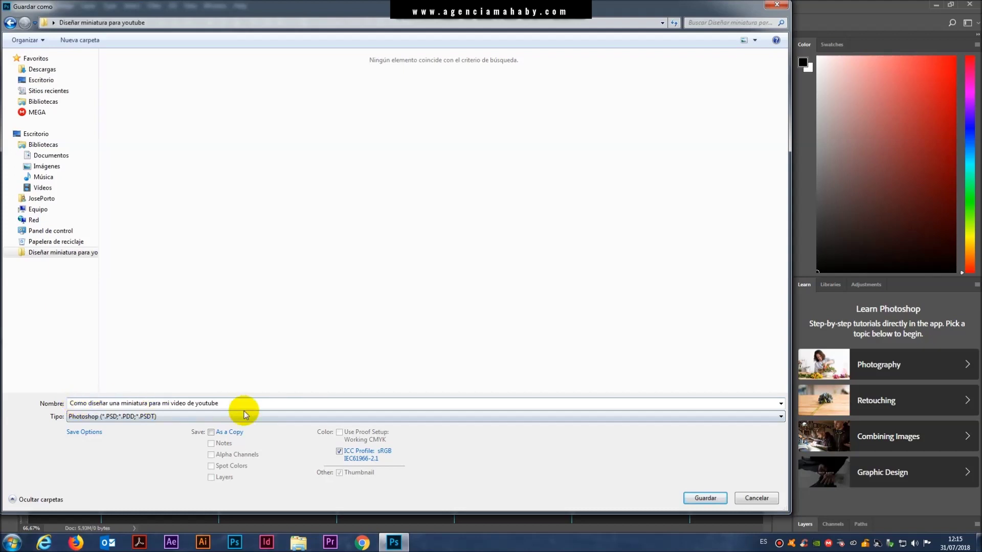
key("ctrl+a")
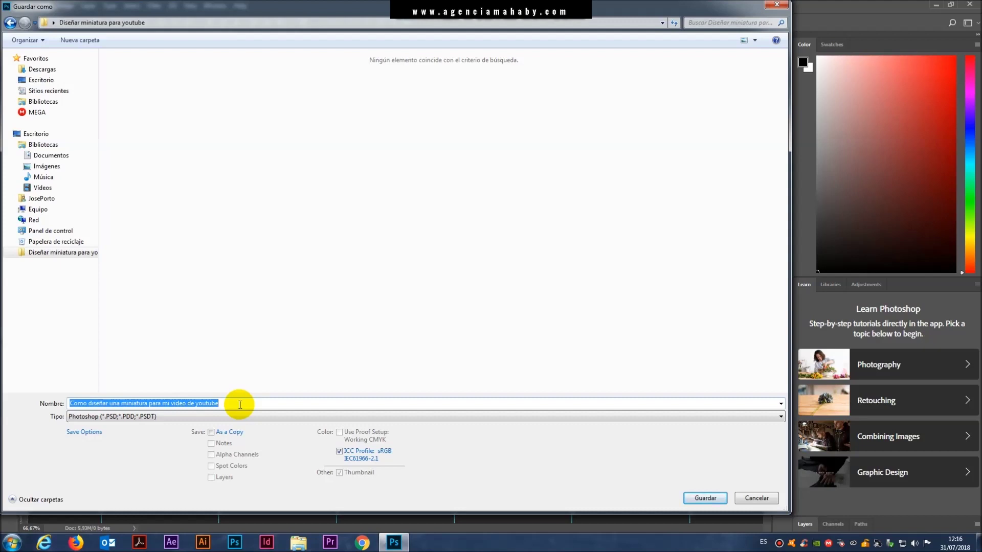
left_click(703, 499)
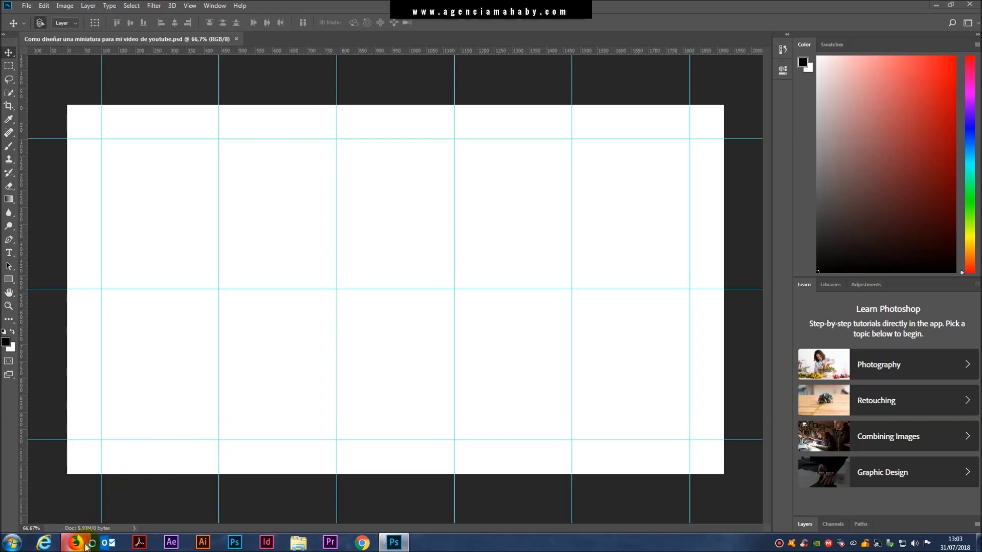
- Switch to Firefox and go to google.com
left_click(64, 545)
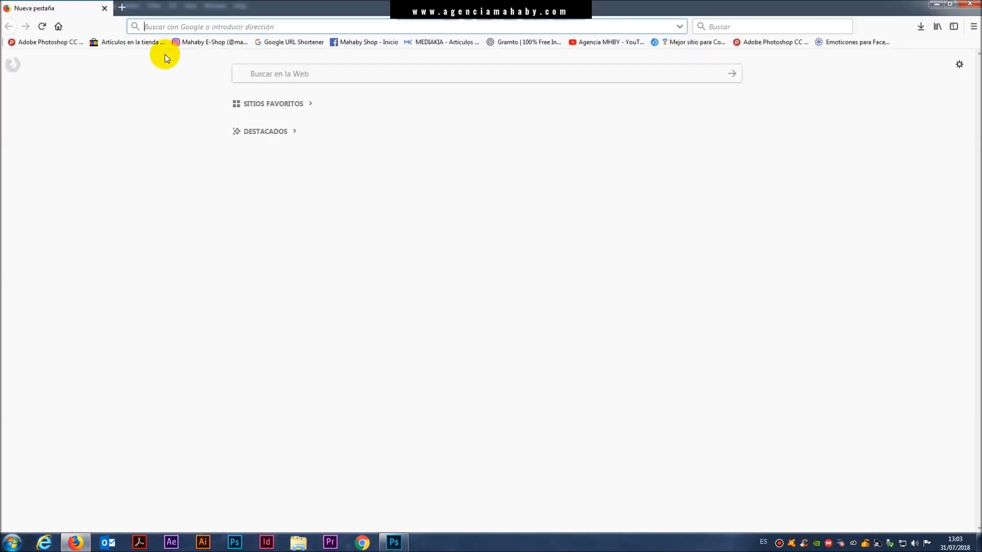
type("google.com")
key("Return")
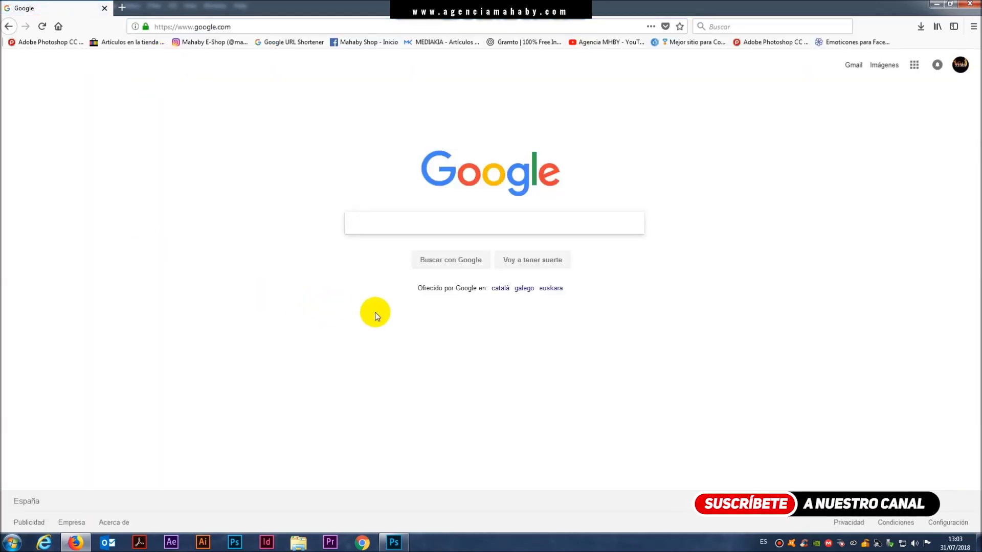
- Search Google for "diseño wallpaper" and show the image results
type("diseñ")
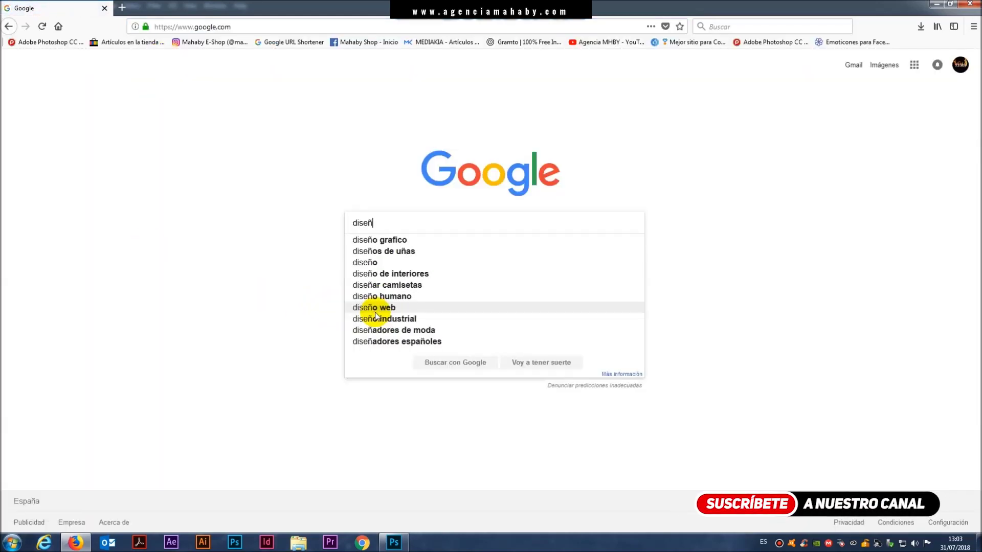
type("o wallpaper")
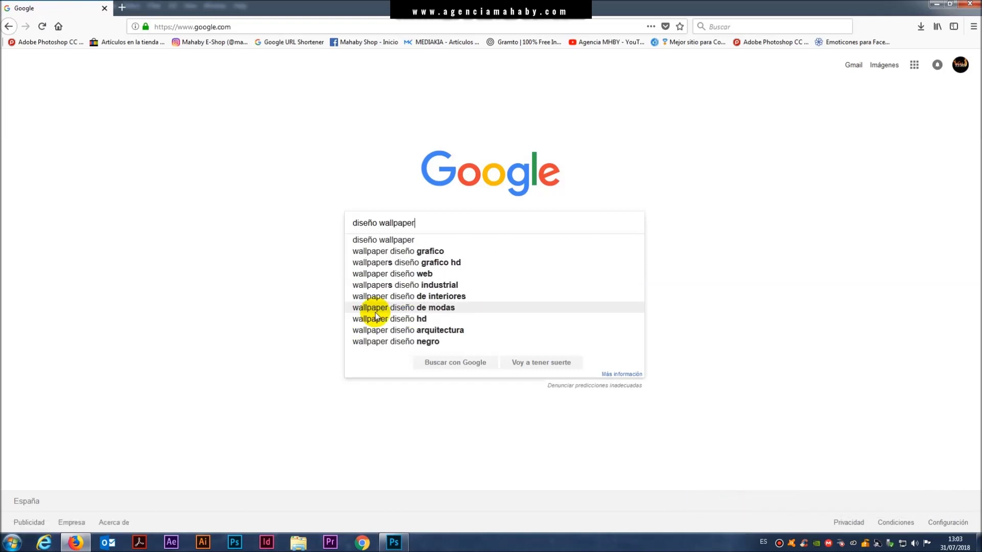
key("Return")
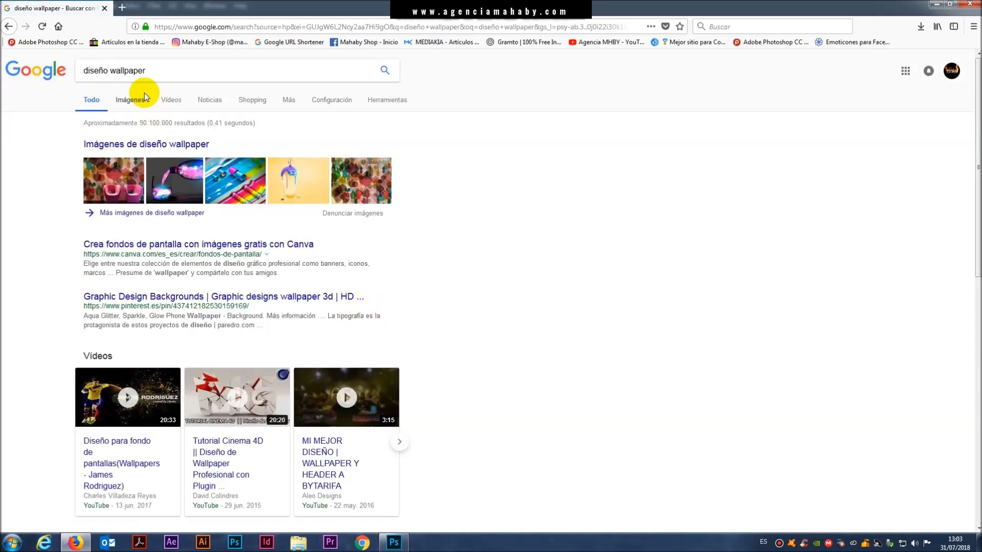
left_click(132, 101)
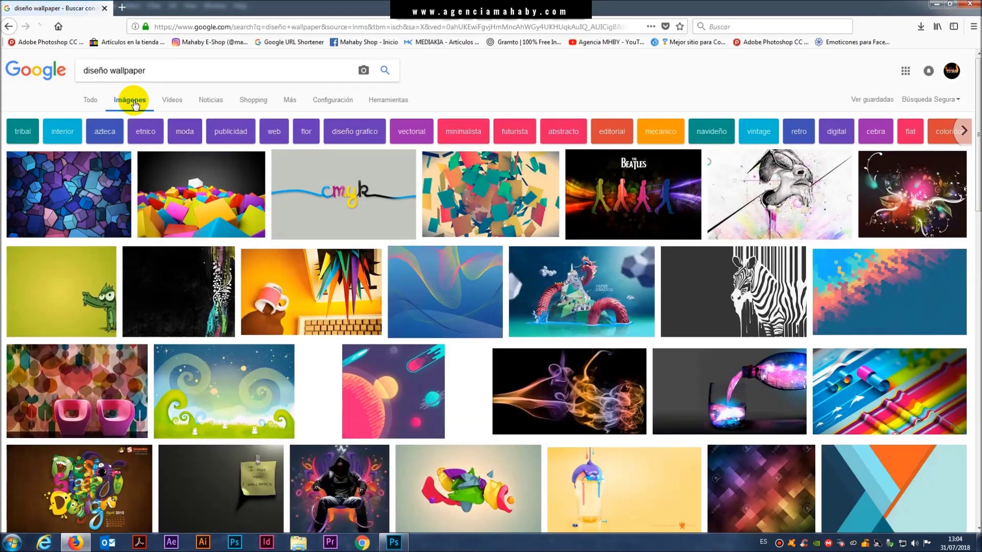
- Open the preview of the blue, coral and orange hexagon wallpaper from the image results
triple_click(169, 69)
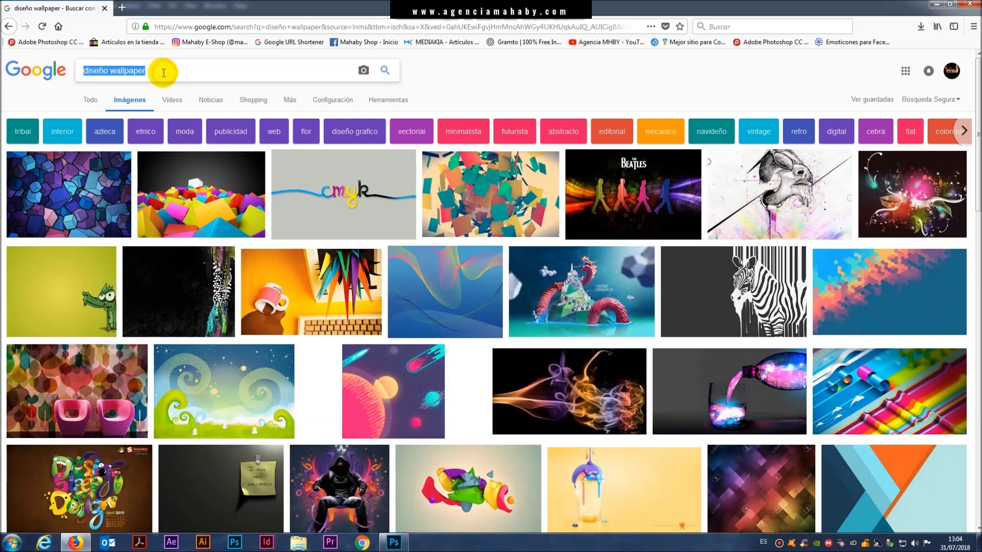
left_click(171, 71)
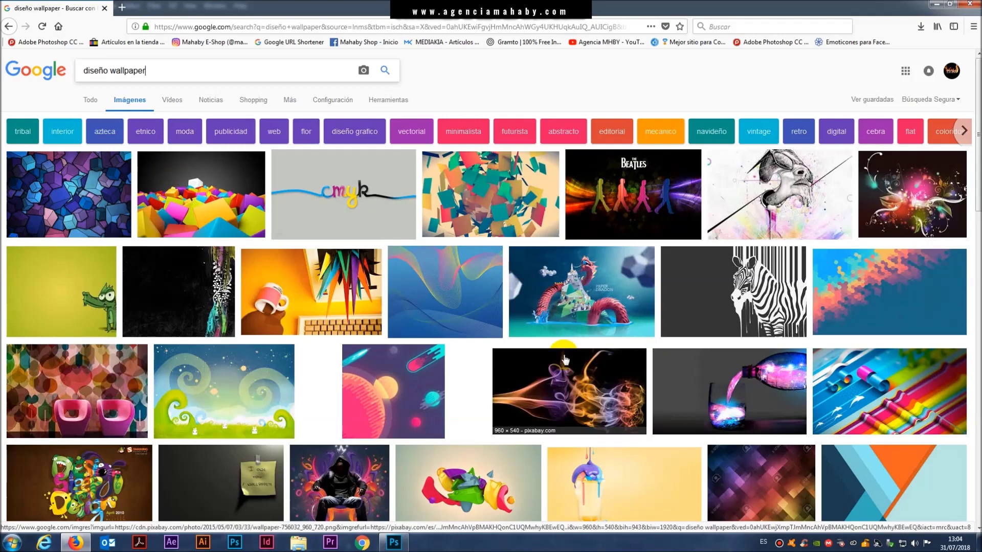
left_click(913, 263)
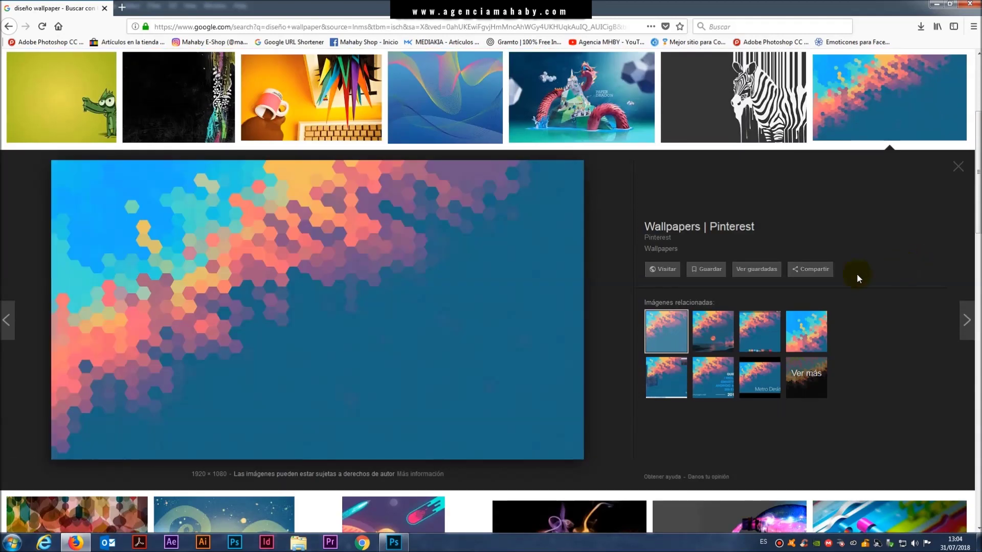
- Save the previewed hexagon image as "fondo" in the desktop folder "Diseñar miniatura para youtube"
right_click(356, 234)
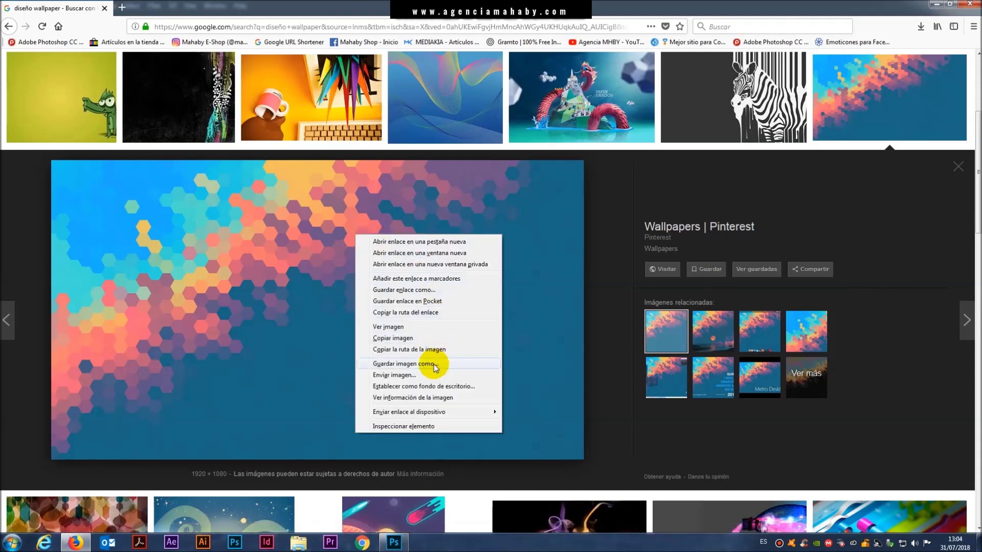
left_click(434, 364)
left_click(40, 80)
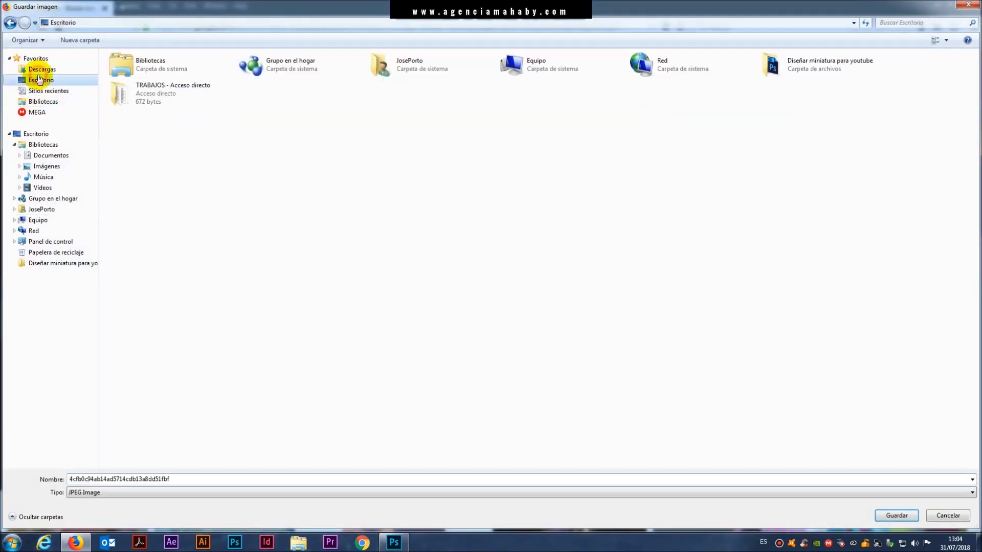
double_click(808, 66)
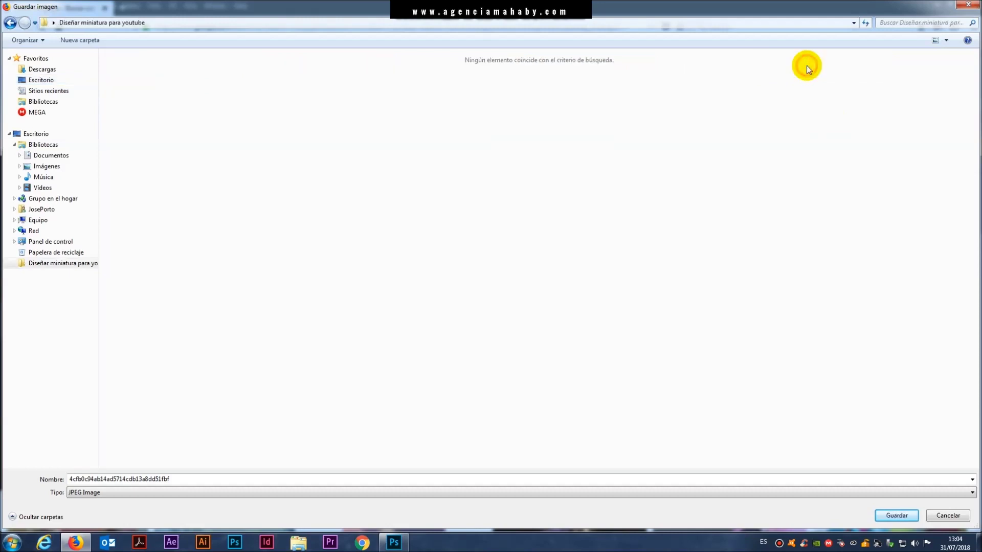
left_click(215, 479)
double_click(215, 478)
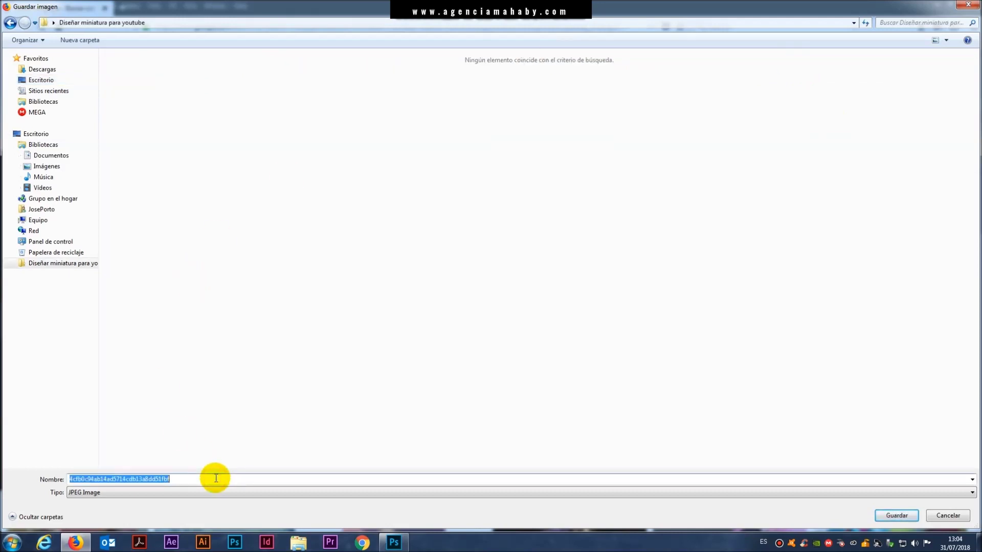
type("fondo")
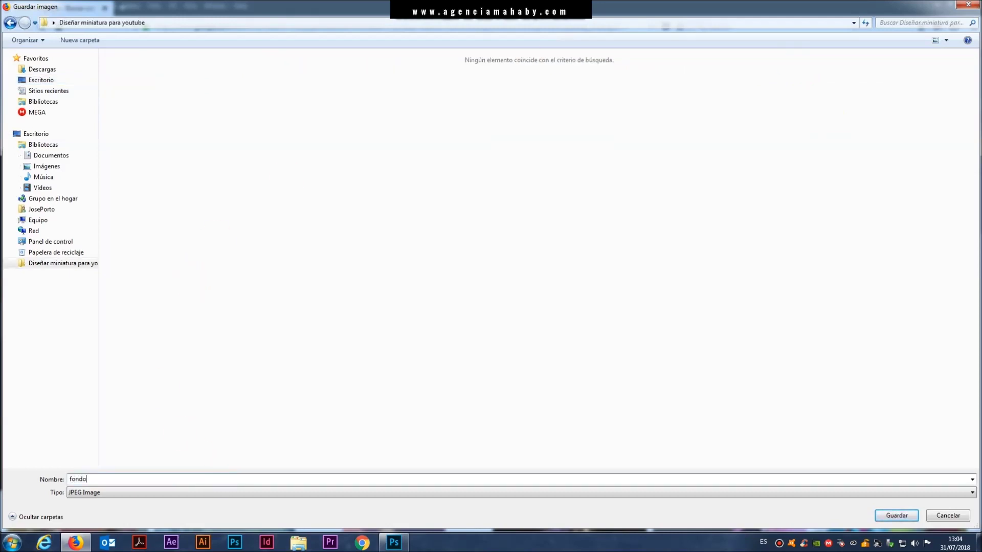
key("Return")
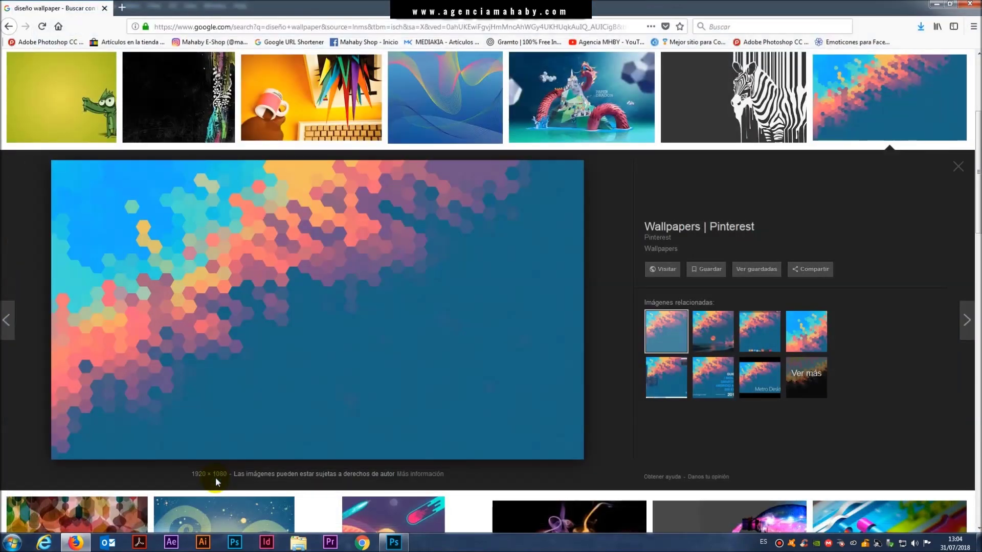
- Switch to Photoshop and place the "fondo" image as an embedded object filling the canvas
left_click(394, 542)
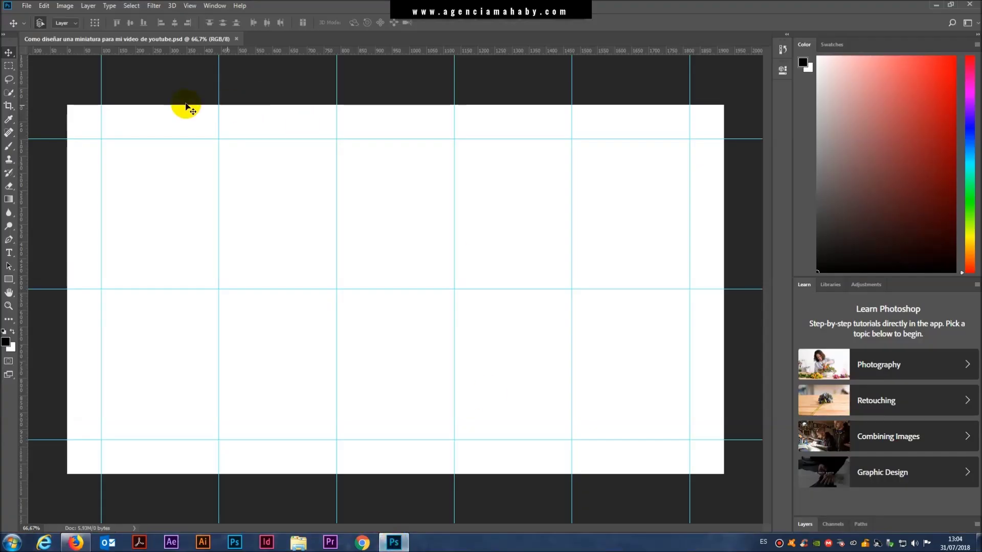
left_click(26, 5)
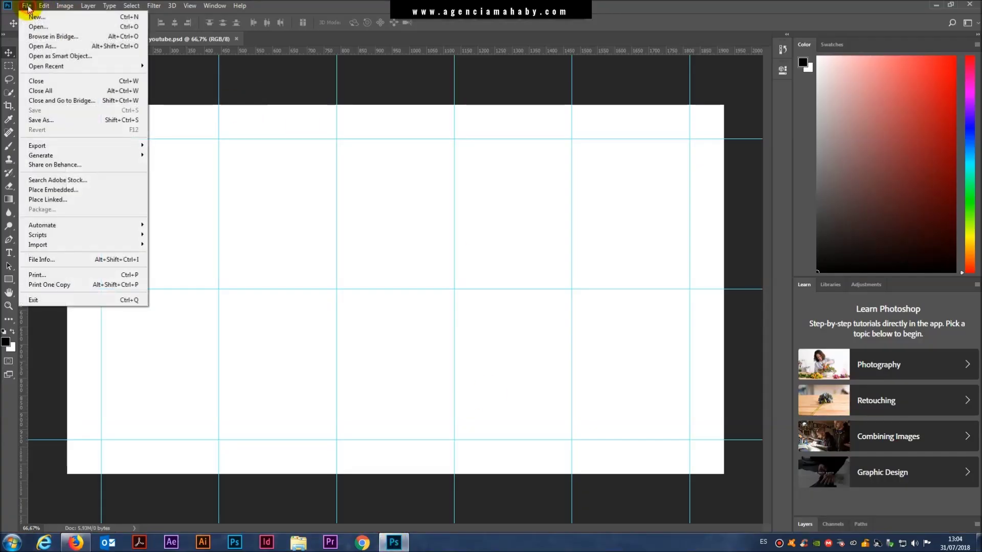
left_click(74, 190)
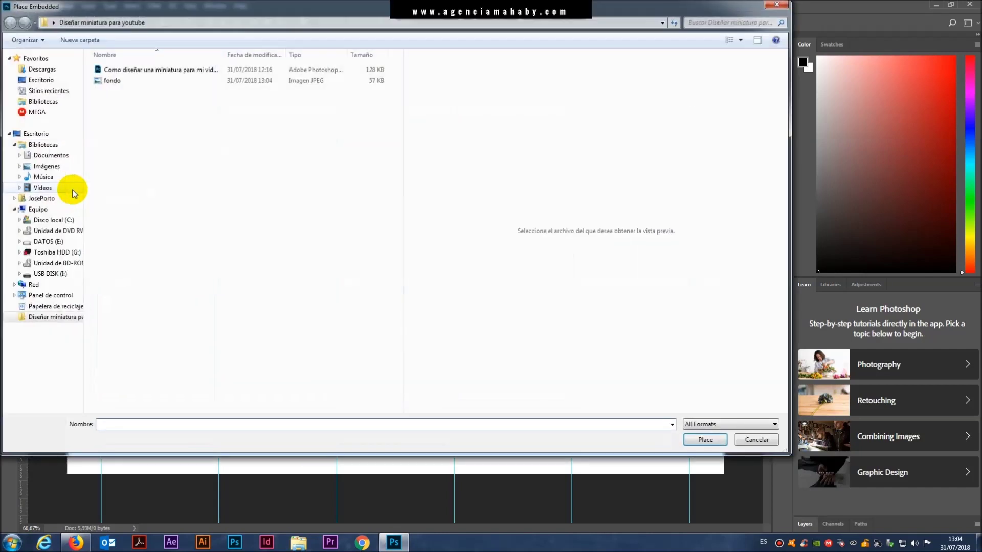
left_click(125, 83)
left_click(704, 440)
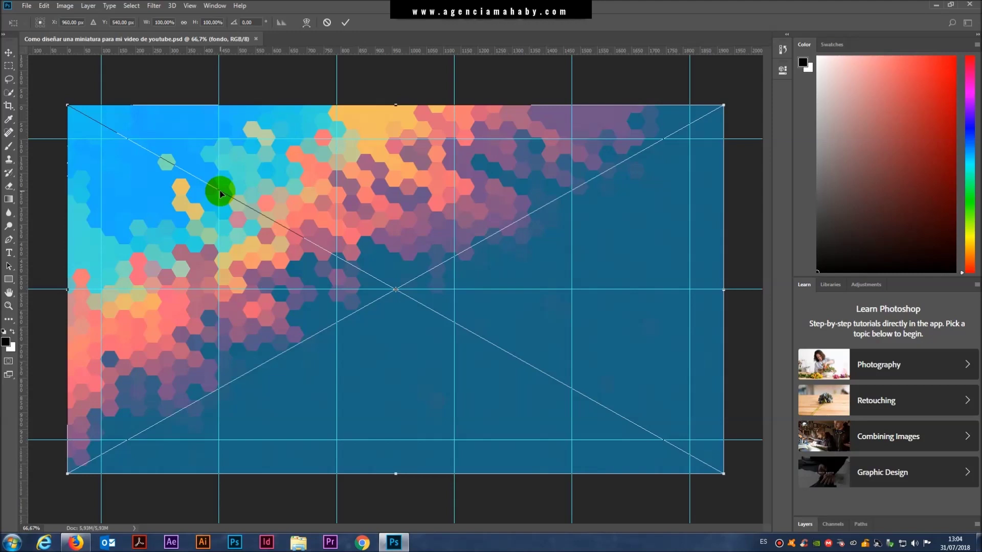
double_click(219, 191)
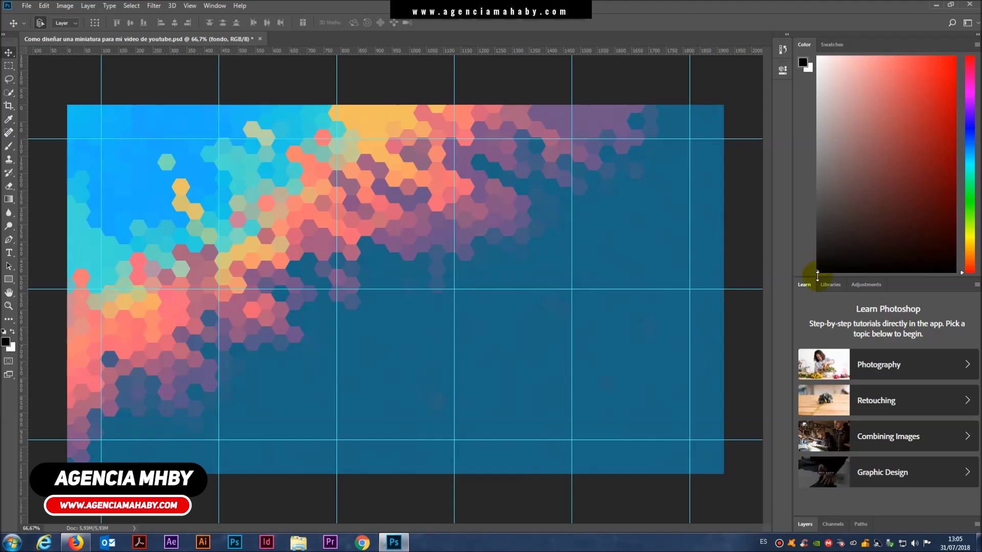
- Show the layer list, fully lock the "fondo" layer and test that it cannot be moved on the canvas
left_click(805, 523)
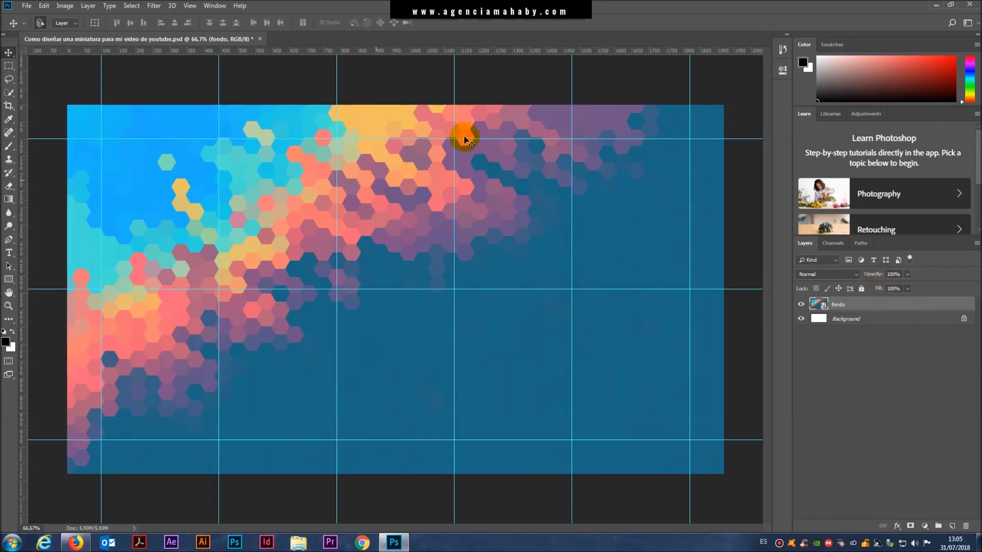
left_click(200, 205)
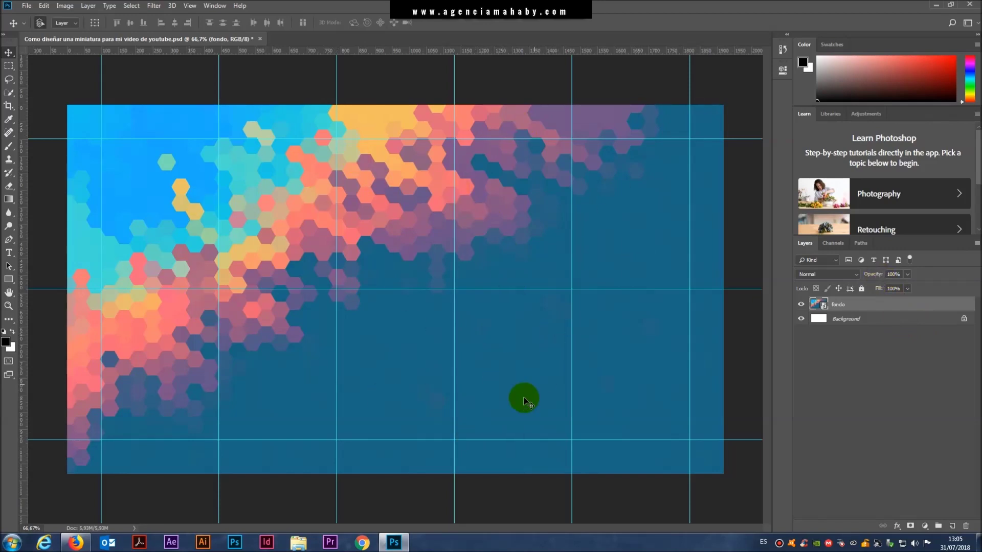
left_click(861, 289)
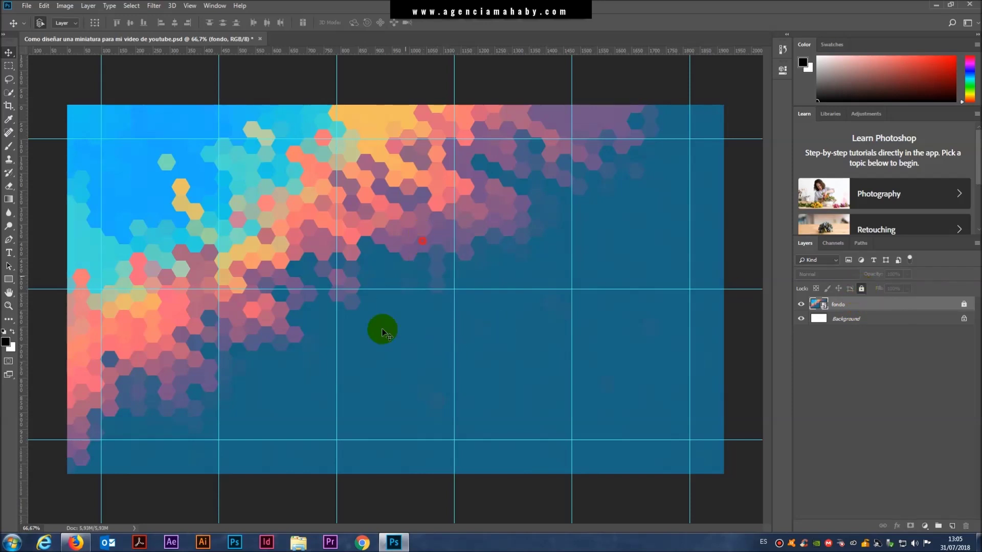
left_click_drag(381, 329, 466, 298)
left_click_drag(641, 252, 657, 382)
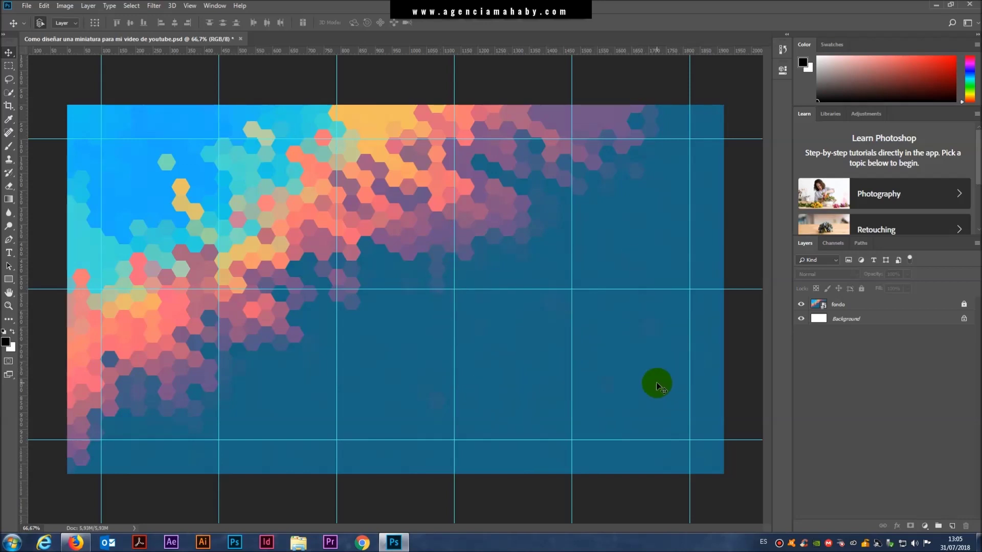
- Add a horizontal text layer over the background reading "diseñar", "MINIATURA" and "PARA yOUTUBE" on three lines
left_click(10, 256)
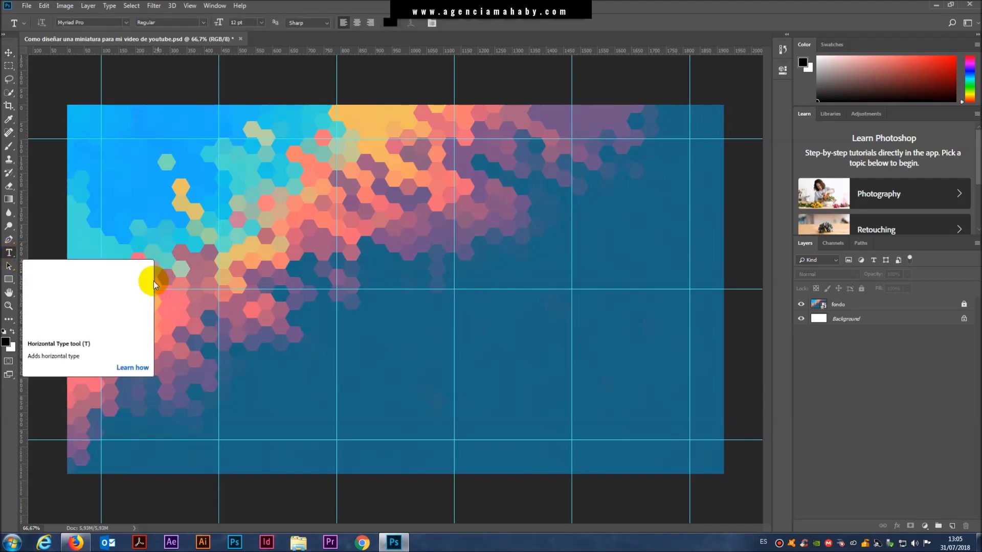
left_click(143, 256)
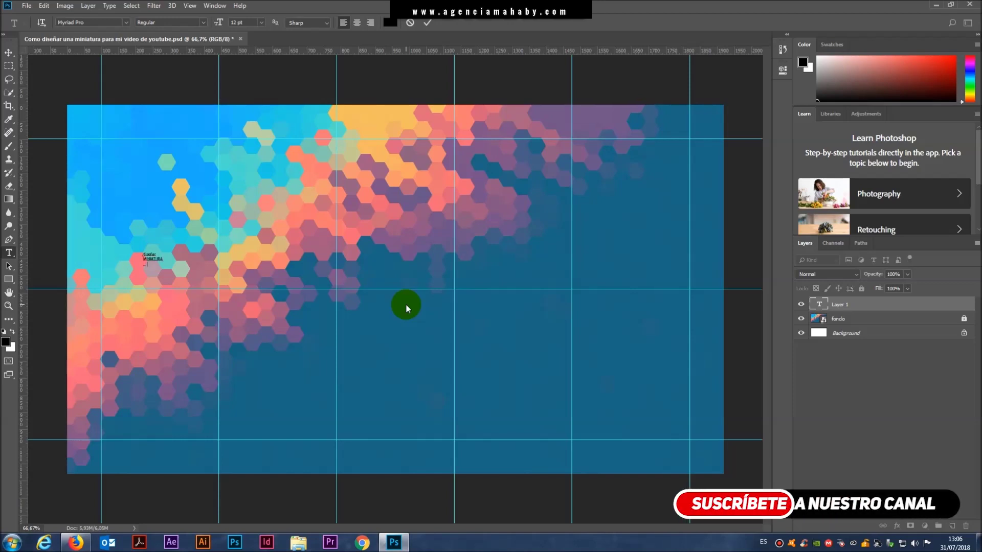
key("Return")
type("PARA YOUTUBE")
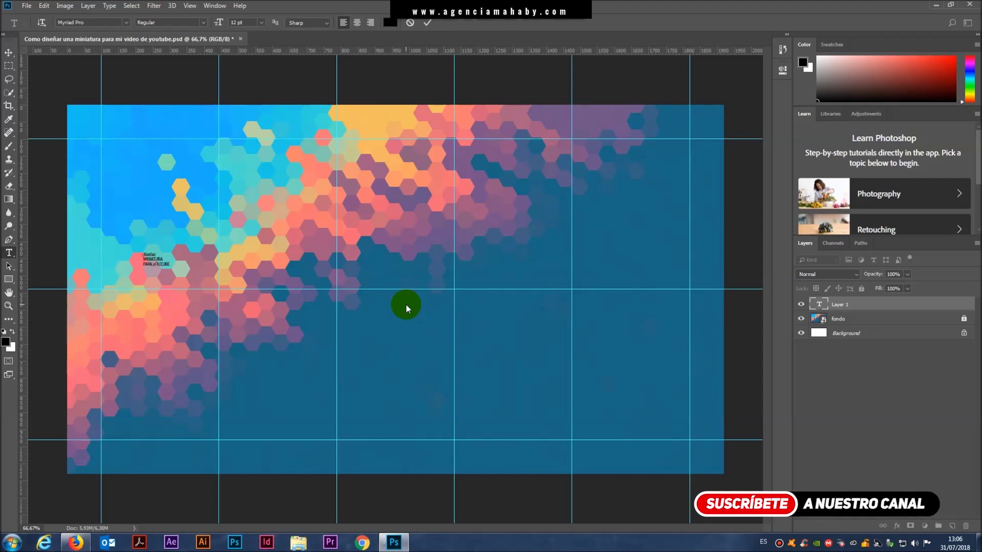
left_click(9, 53)
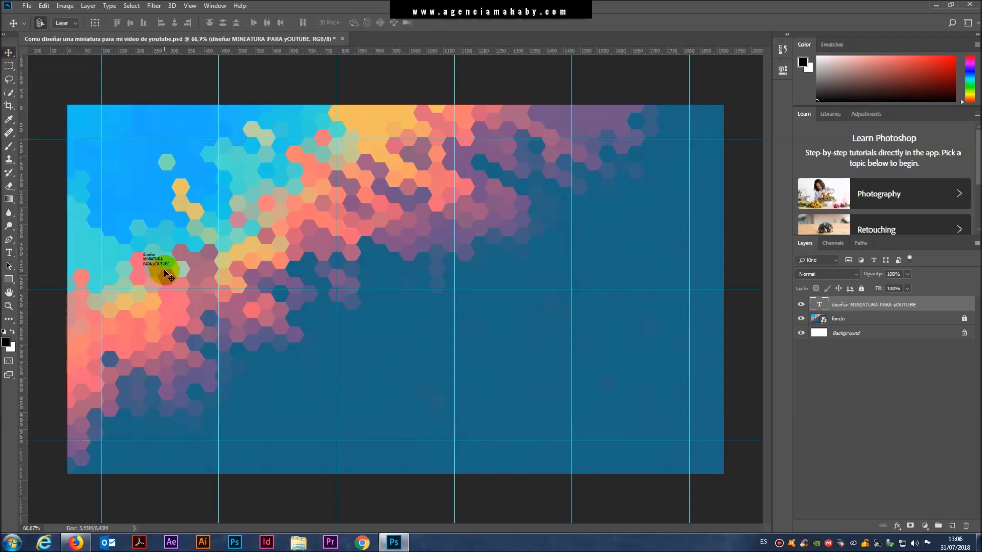
- Scale the text to about 1343% and fit it between the first and fourth vertical guides, resting on the lowest horizontal guide
key("ctrl+t")
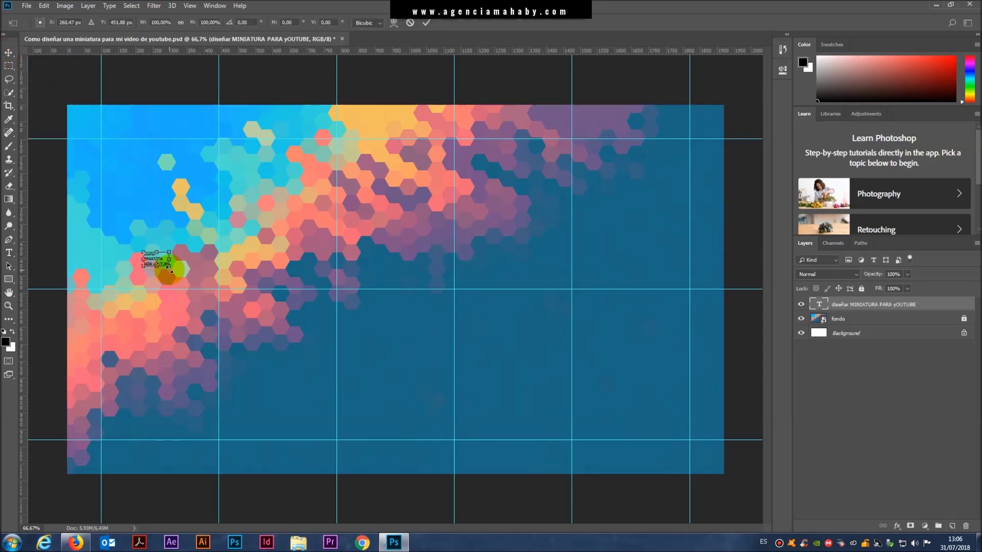
left_click_drag(166, 268, 478, 463)
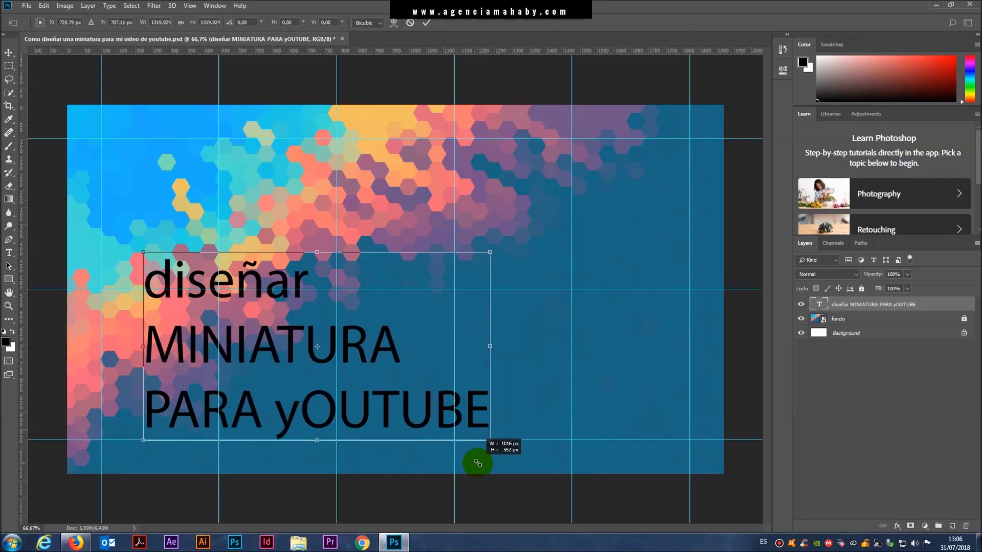
left_click_drag(261, 296, 223, 298)
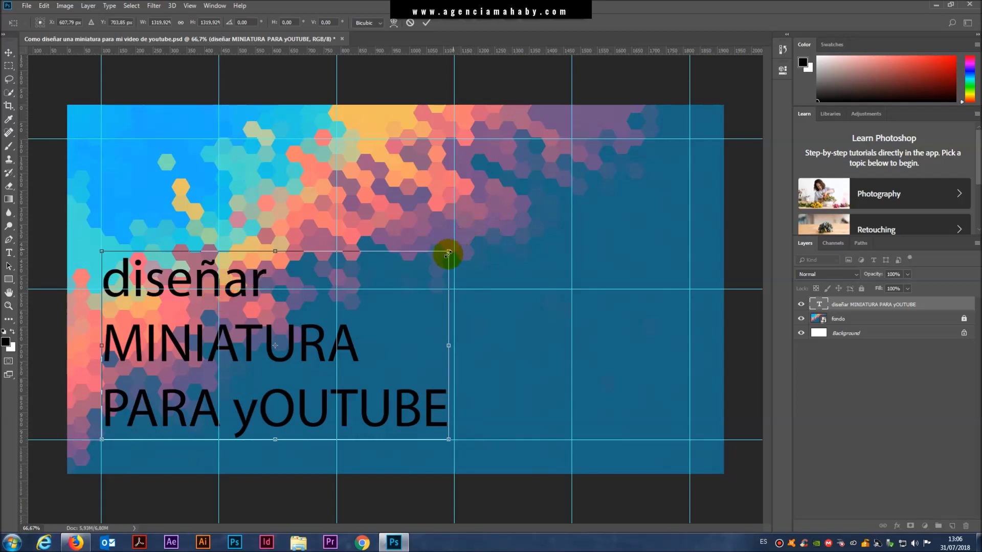
left_click_drag(448, 253, 453, 246)
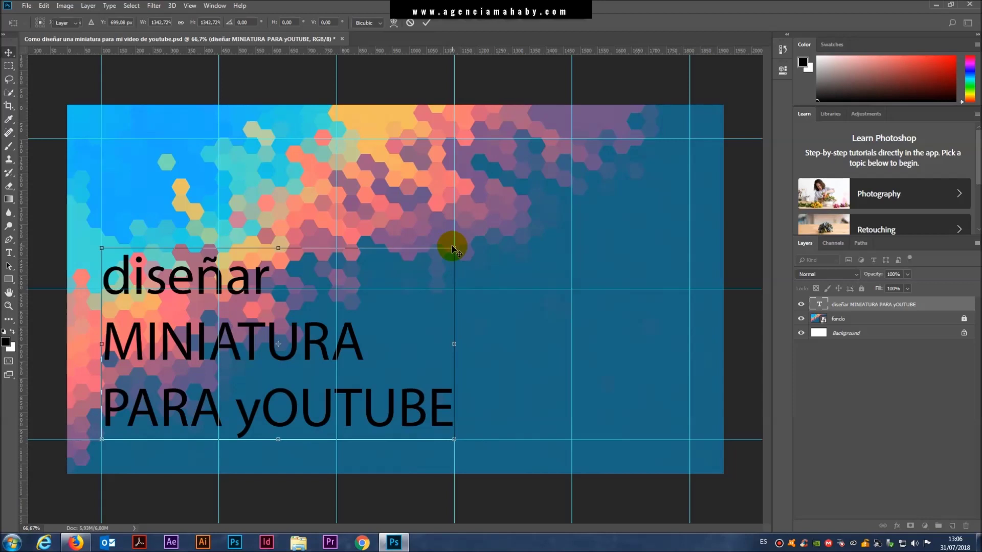
key("Return")
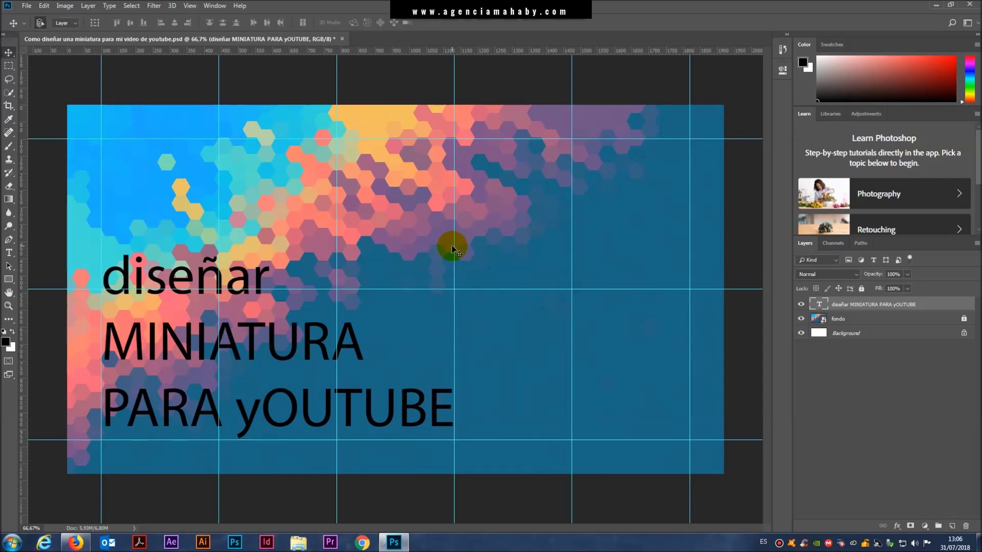
- Replace the third line of the title text with "para Youtube"
left_click(8, 252)
left_click(105, 278)
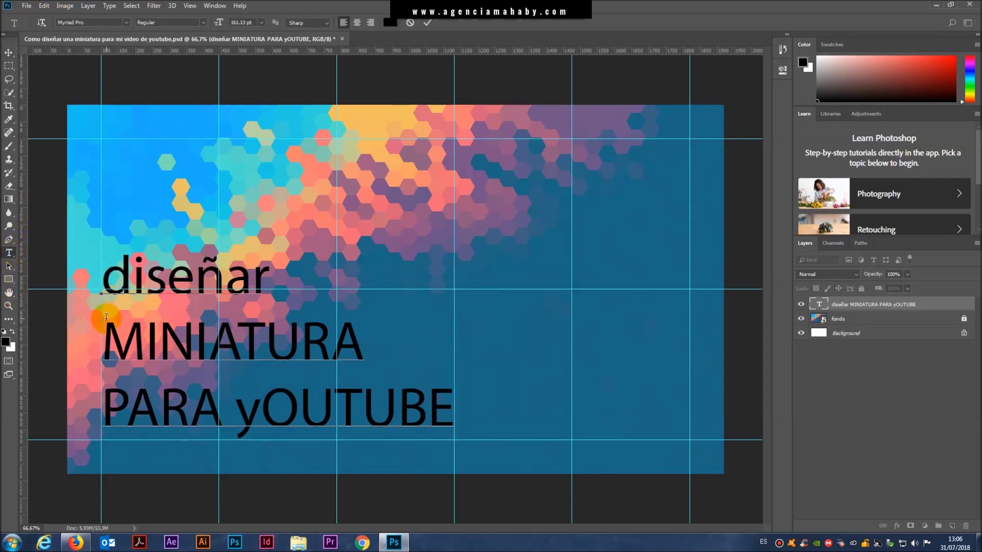
left_click_drag(103, 278, 467, 408)
left_click(260, 404)
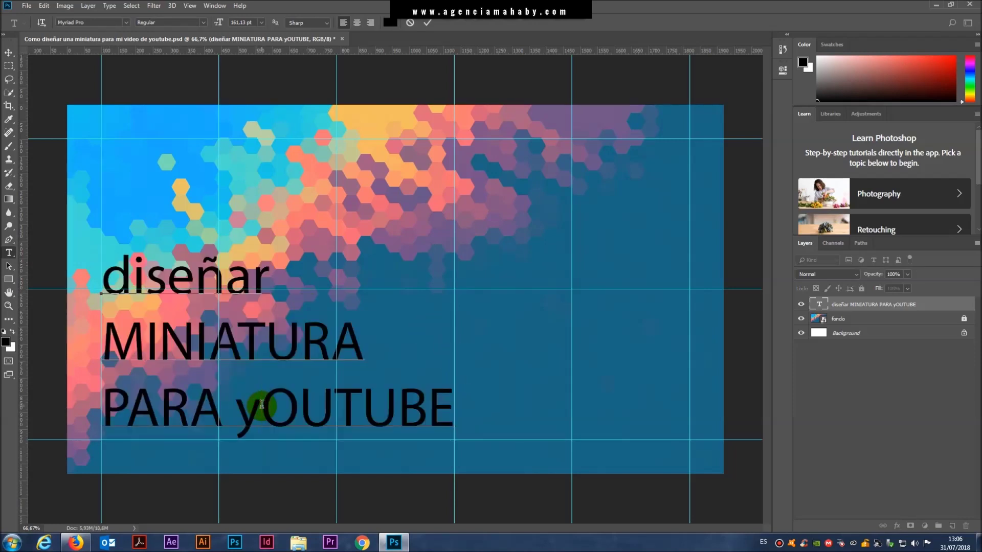
key("BackSpace")
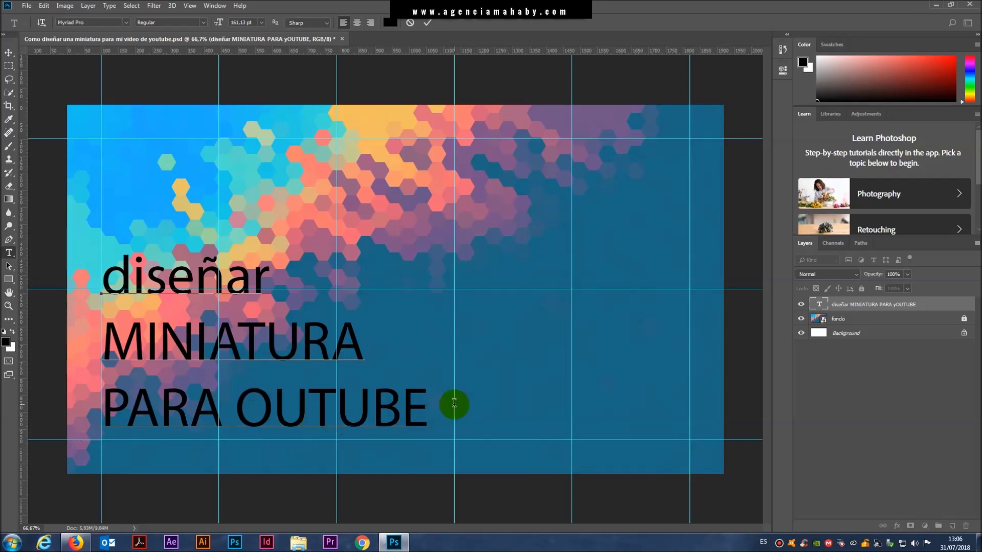
left_click_drag(428, 393, 104, 415)
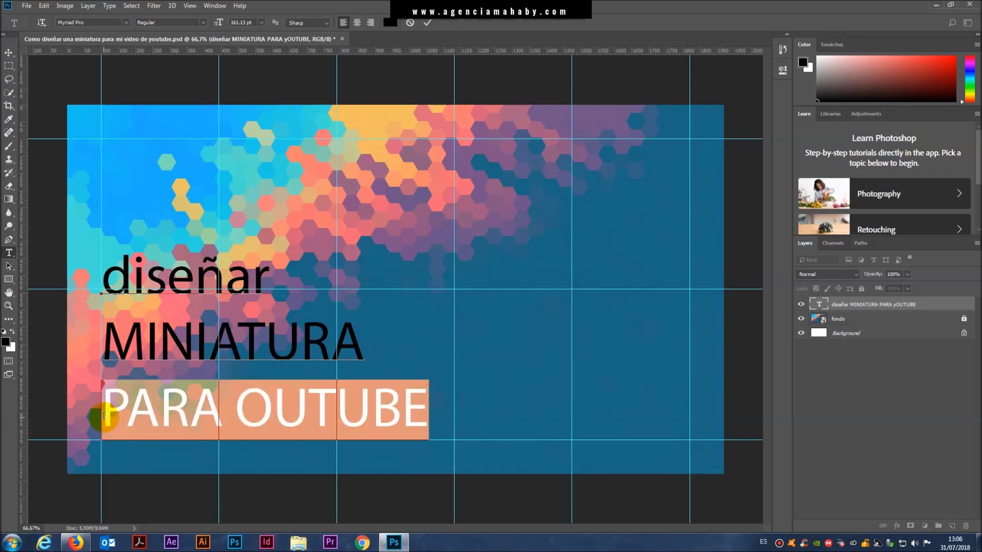
type("para")
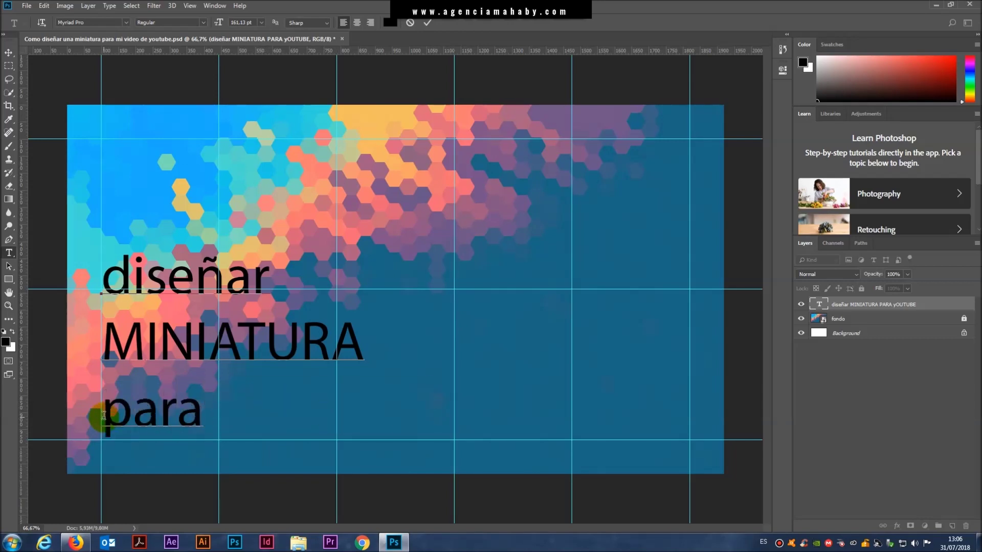
type(" Youtube")
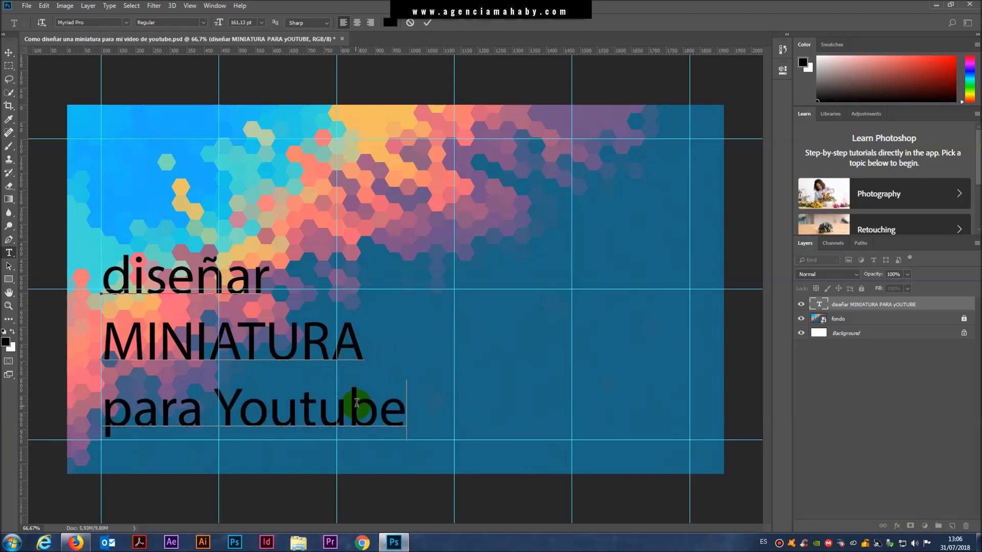
- Change the colour of all three title lines to white (ffffff)
left_click_drag(388, 415, 47, 269)
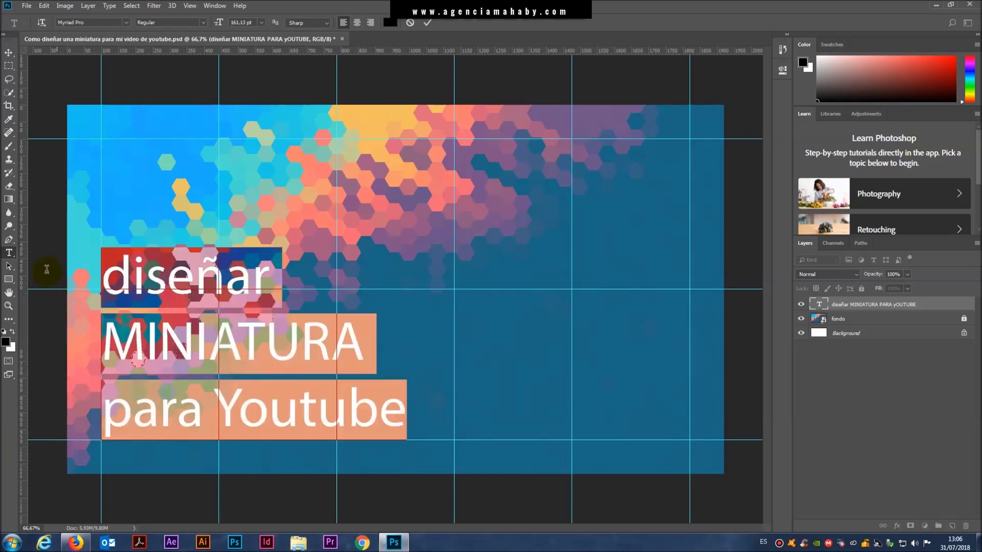
left_click(390, 23)
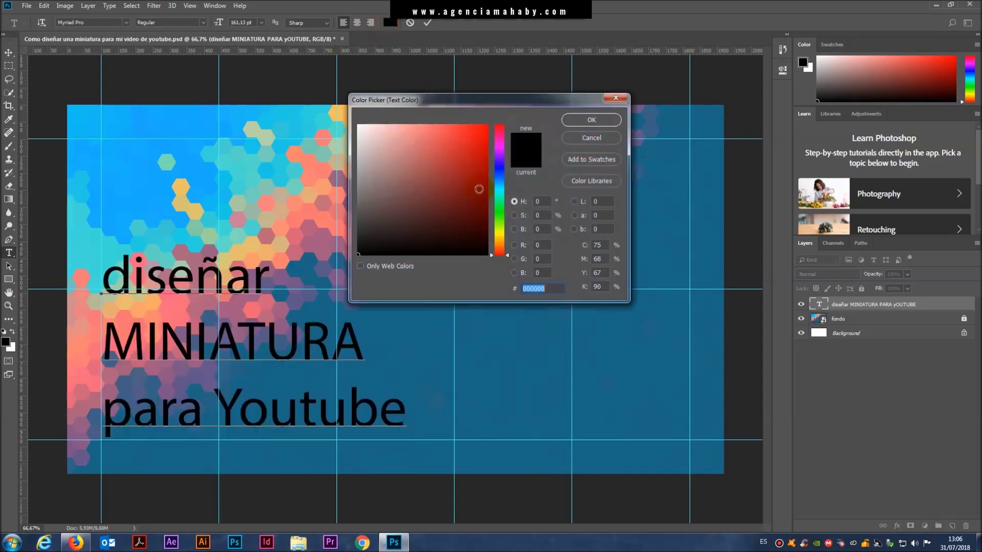
left_click_drag(399, 158, 307, 83)
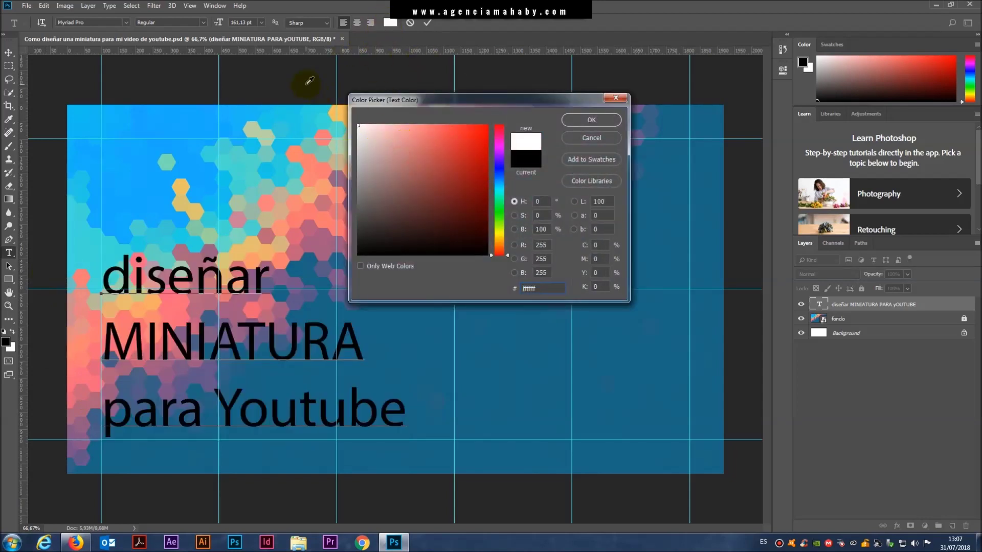
left_click(589, 121)
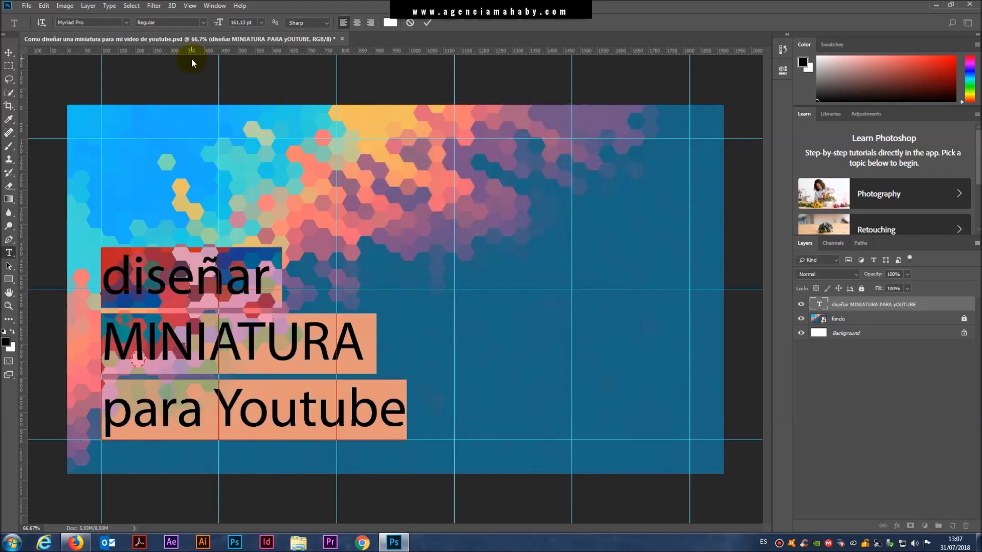
- Set the font of the whole title to Oswald Bold
key("ctrl+t")
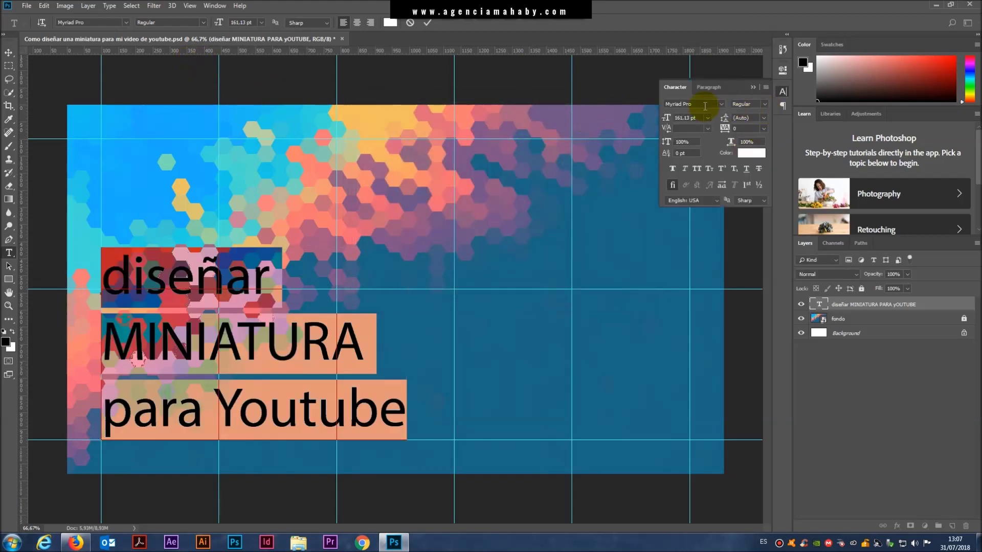
left_click(711, 103)
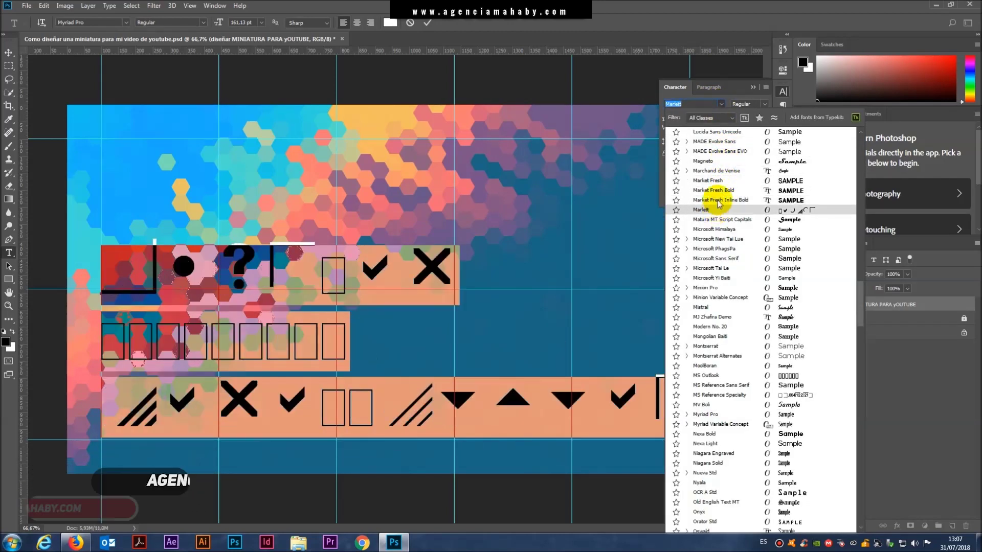
key("BackSpace")
type("osw")
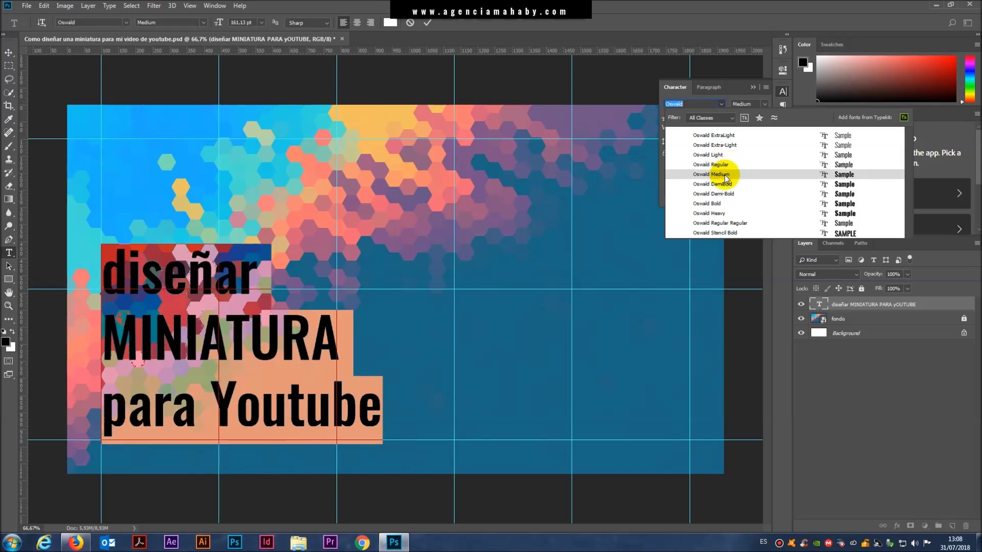
left_click(729, 205)
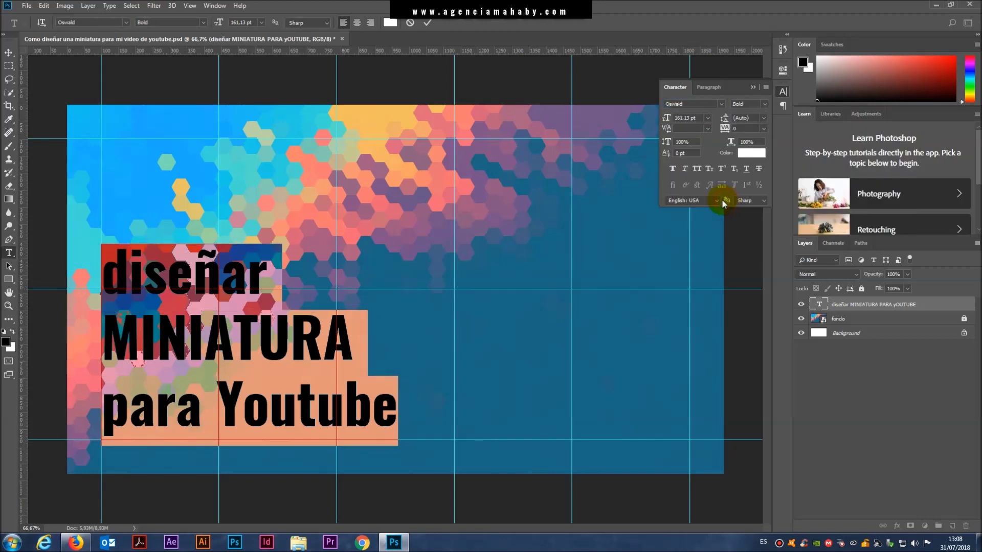
- Try the Extra-Light style on the word "diseñar", then set it to Oswald Regular
left_click(182, 274)
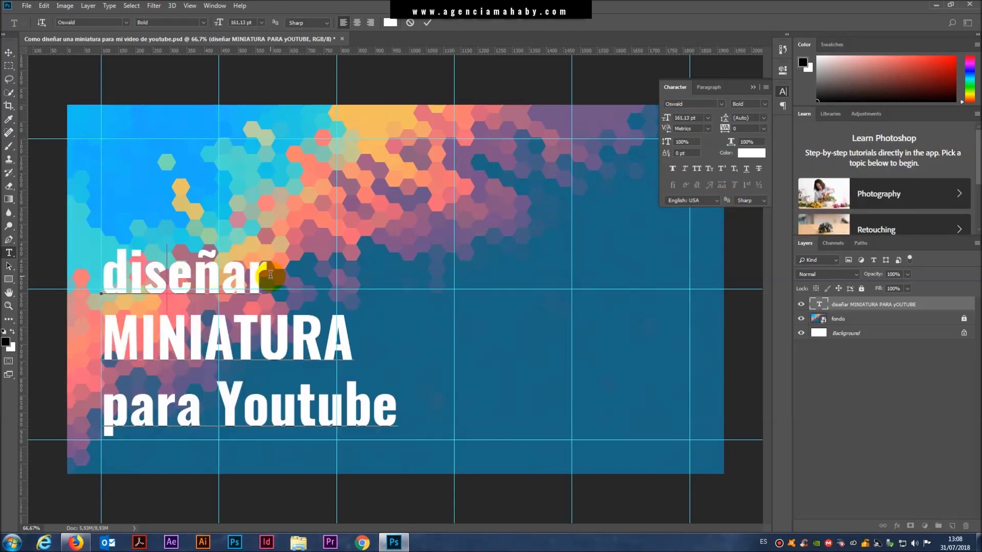
double_click(184, 274)
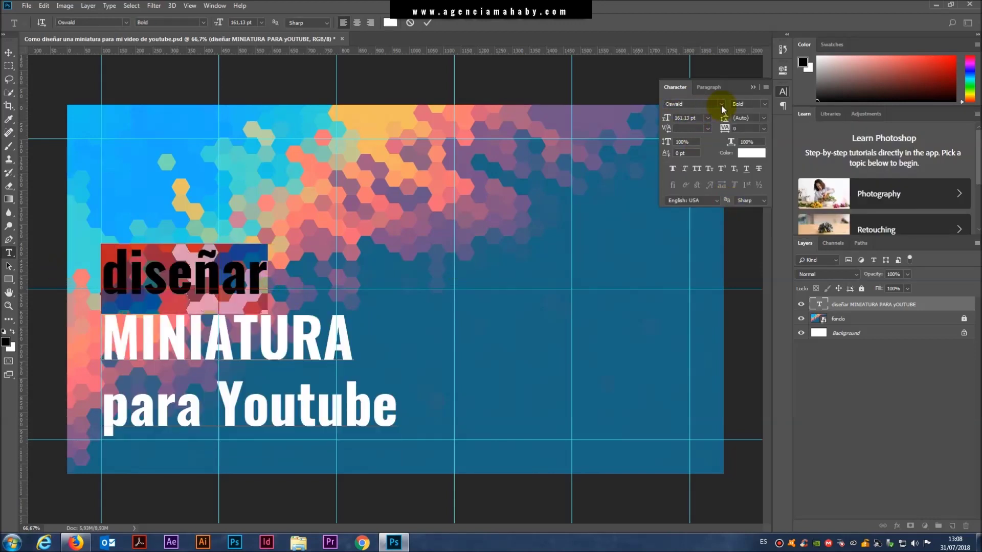
left_click(766, 103)
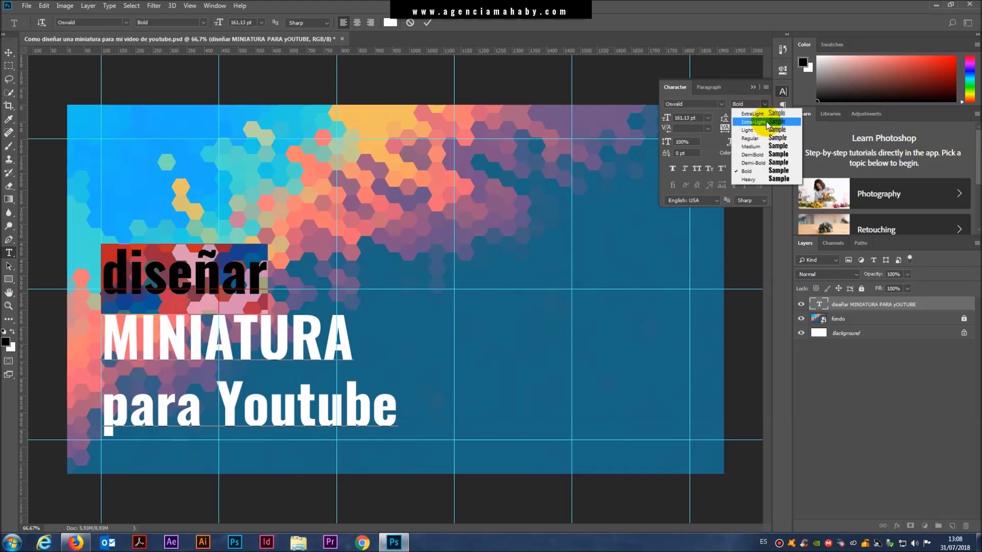
left_click(766, 121)
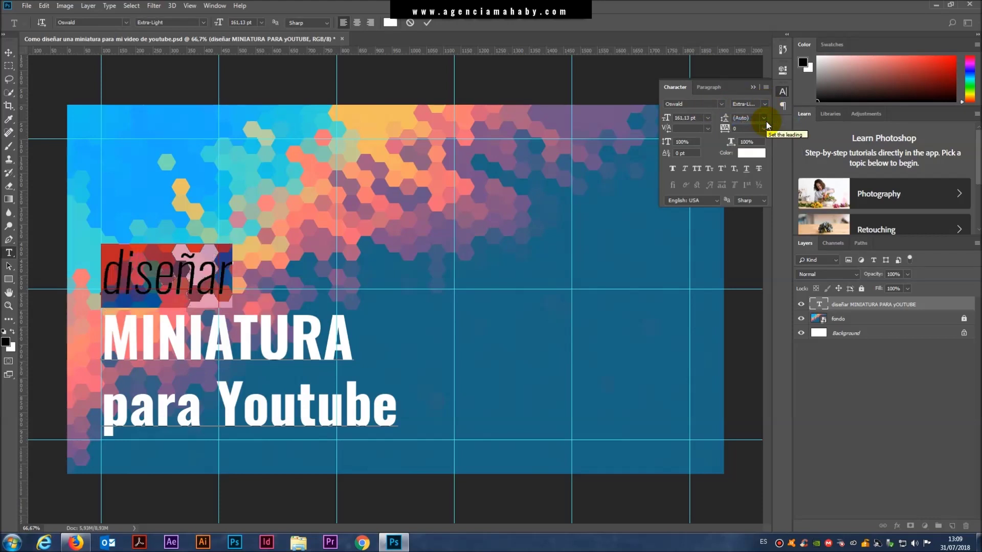
left_click(766, 104)
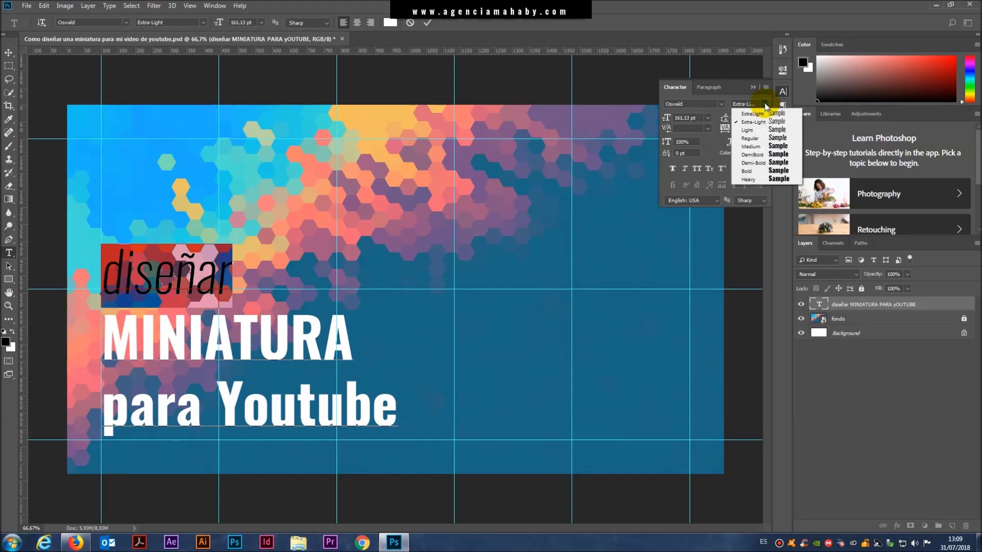
left_click(762, 138)
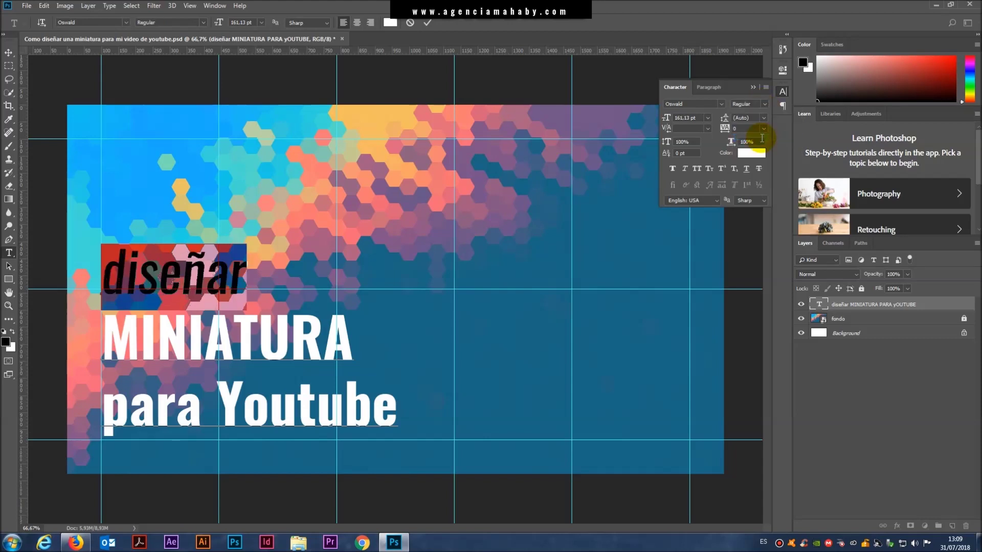
- Try the Light style on the line "para Youtube" and settle on Oswald Regular
left_click(295, 418)
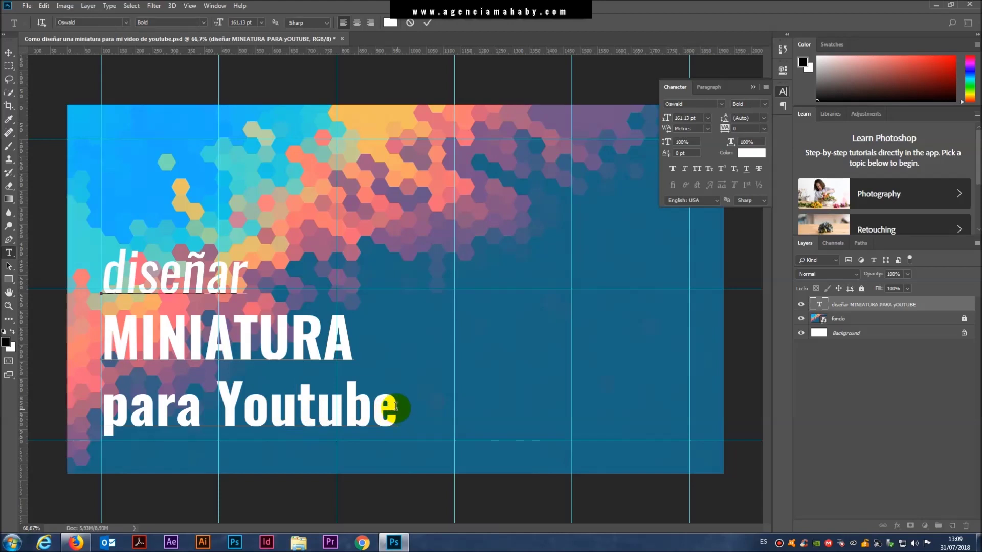
left_click_drag(396, 410, 60, 386)
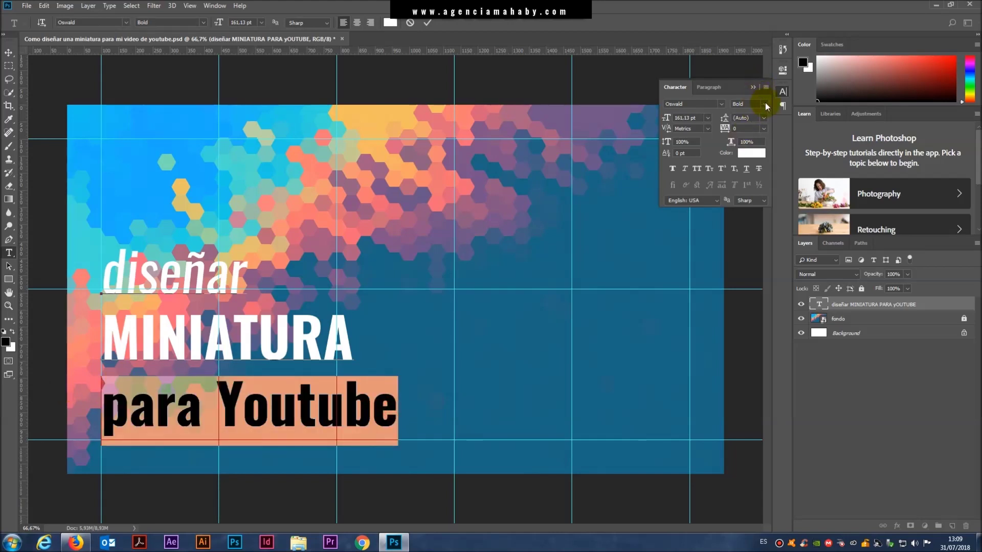
left_click(766, 103)
left_click(766, 129)
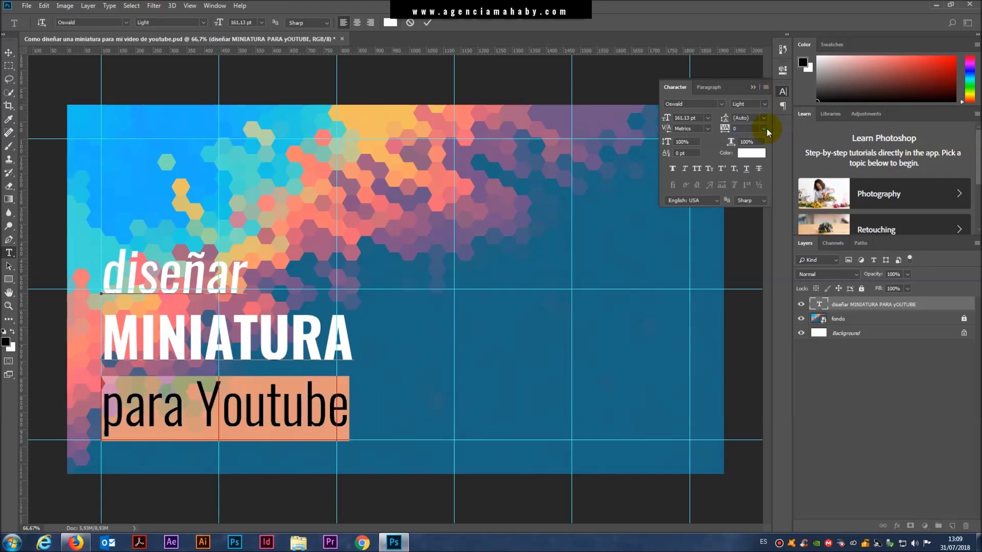
left_click(765, 104)
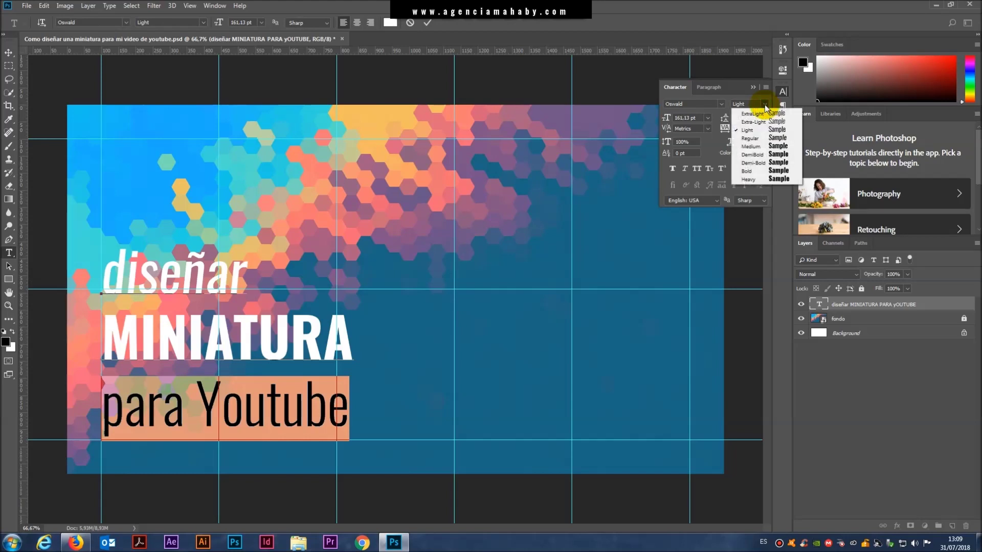
left_click(763, 136)
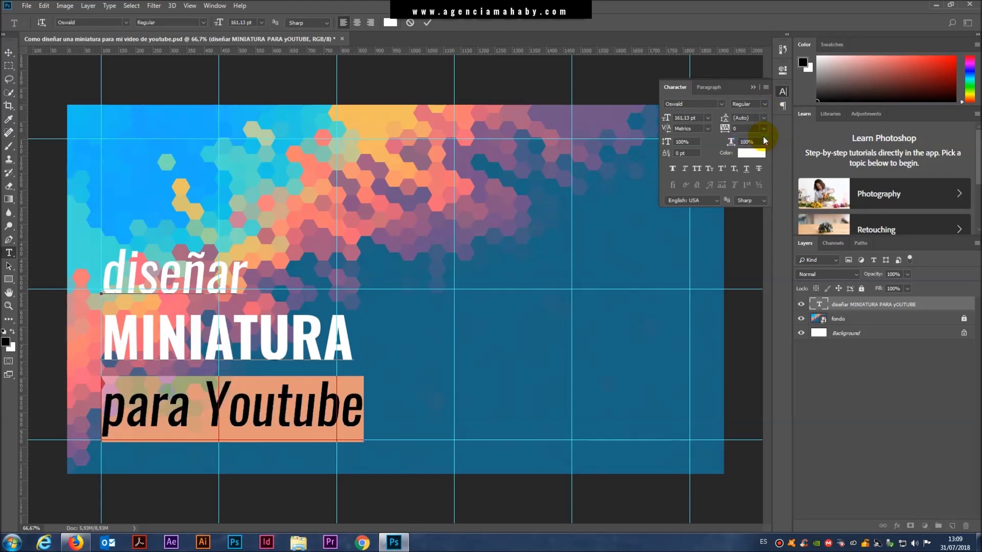
left_click(326, 339)
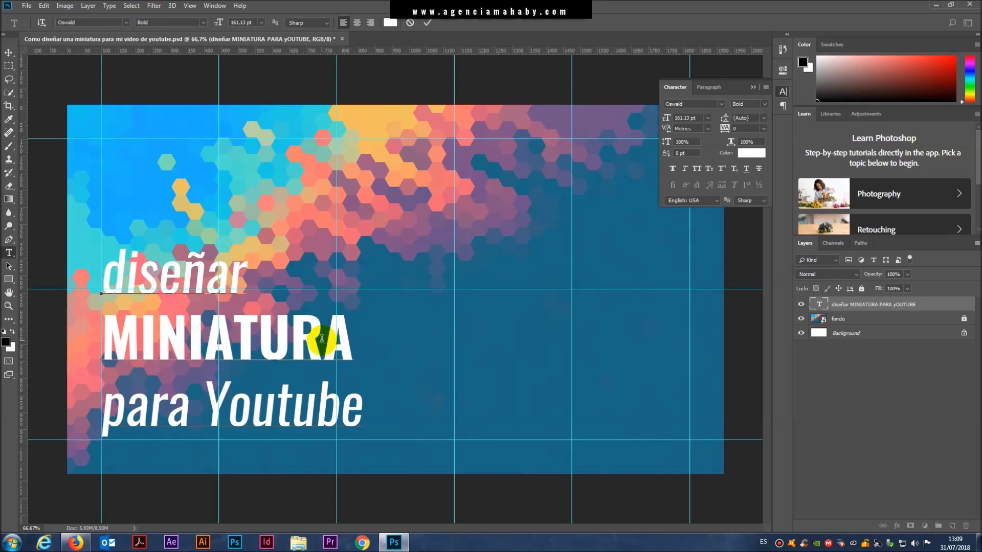
- Scale the title up proportionally to about 135% so its right edge reaches the fourth vertical guide
left_click(10, 55)
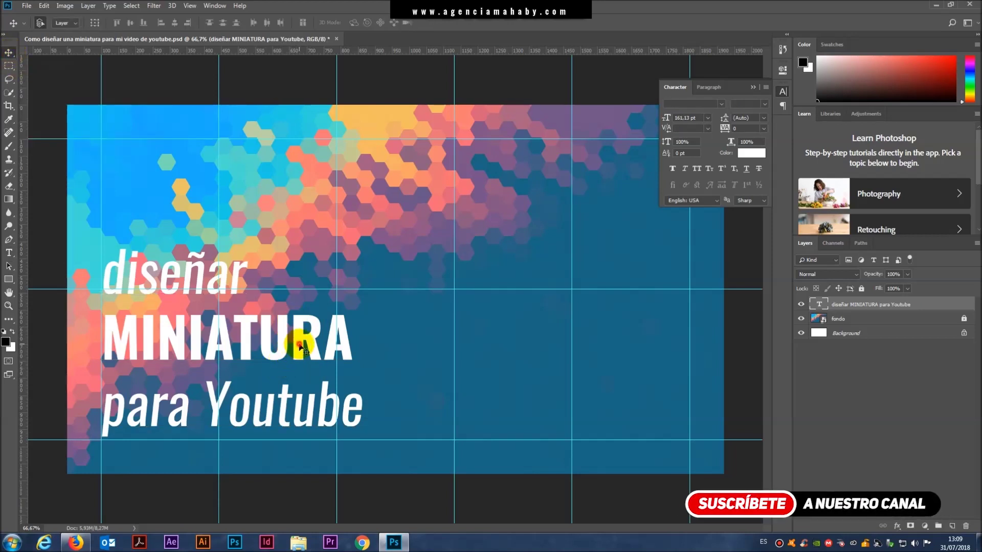
key("ctrl+t")
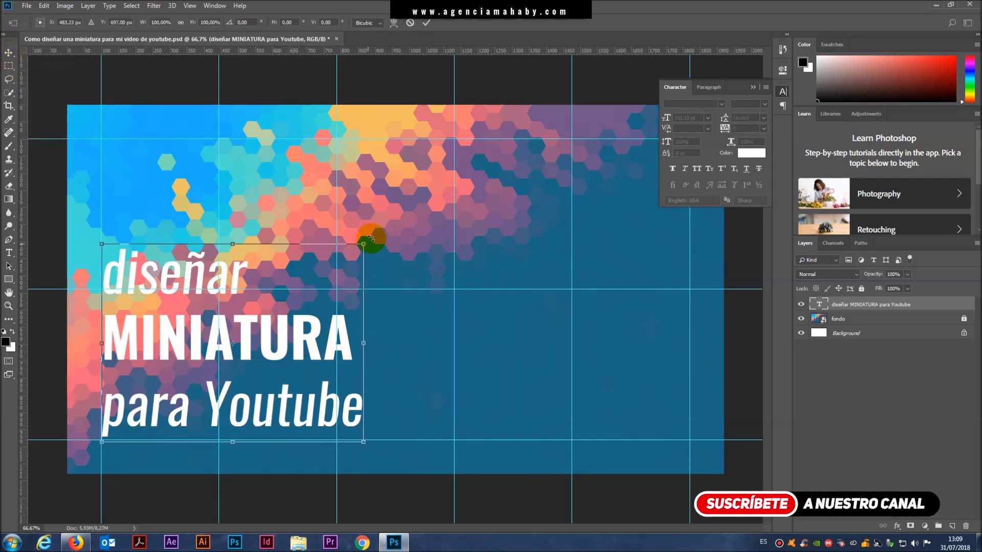
left_click_drag(373, 240, 469, 195)
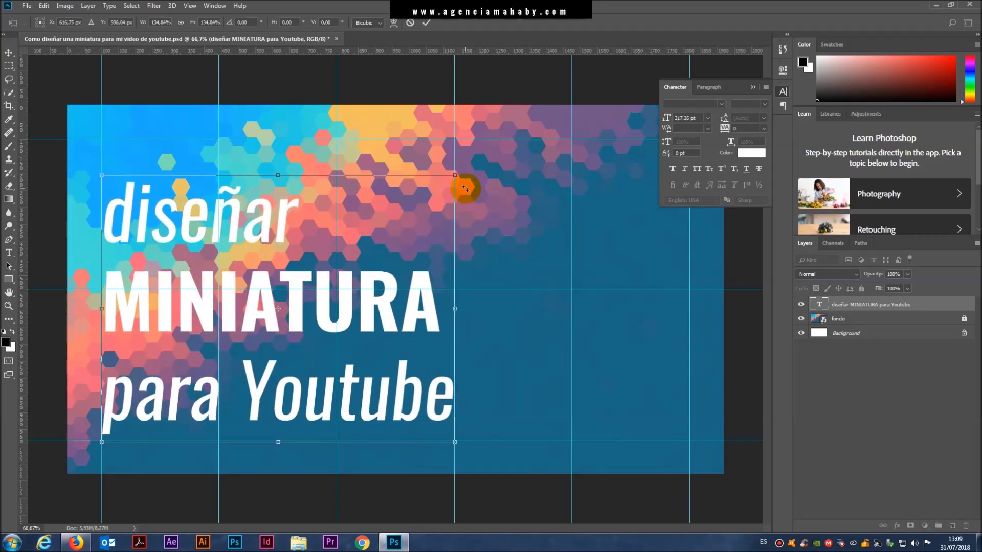
key("Return")
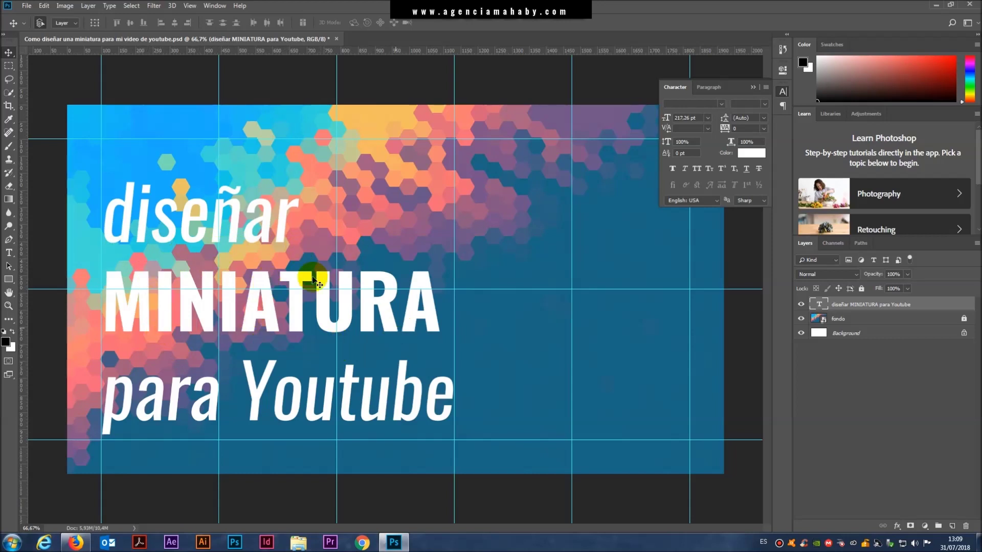
- Select the entire title text and try out leading values including 48 pt and 500 pt
left_click(9, 253)
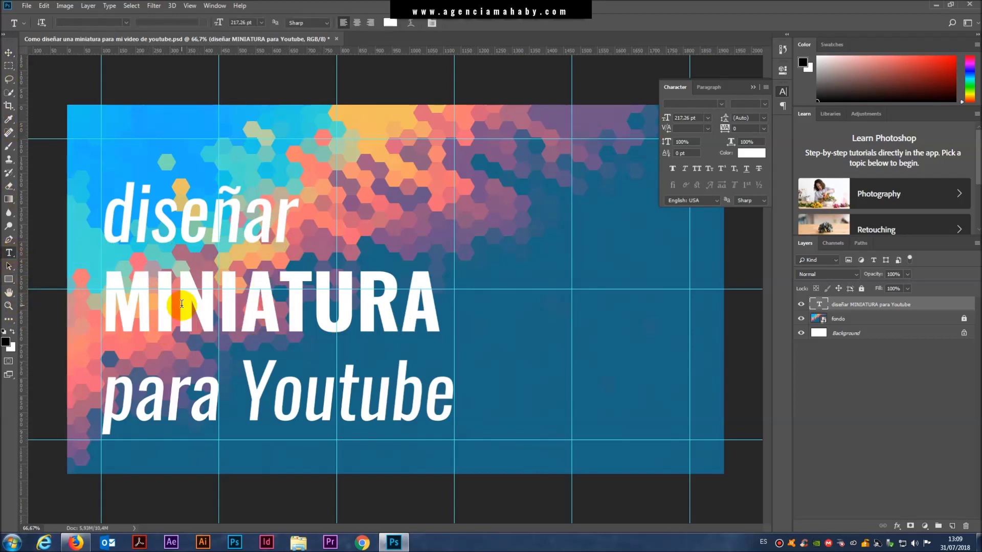
double_click(183, 308)
key("ctrl+a")
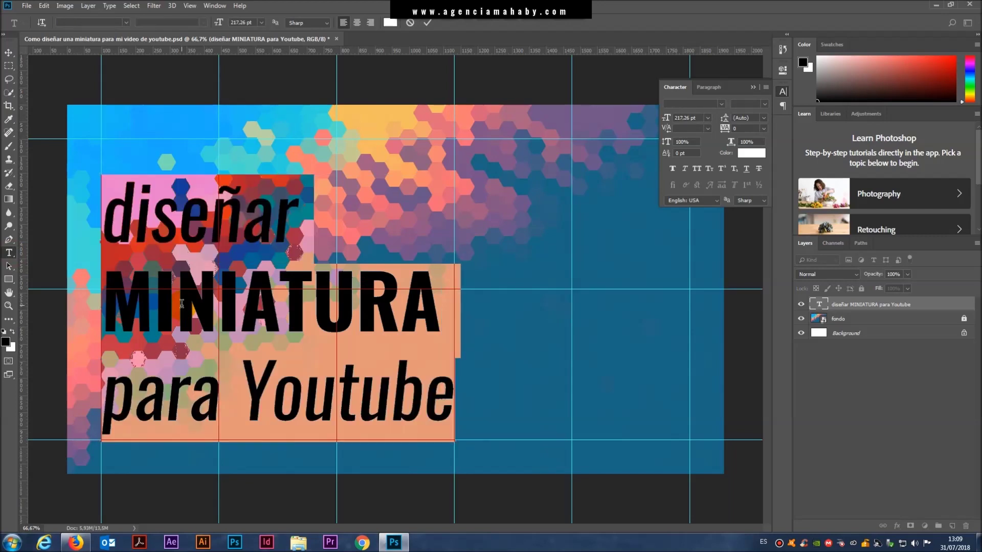
left_click(767, 119)
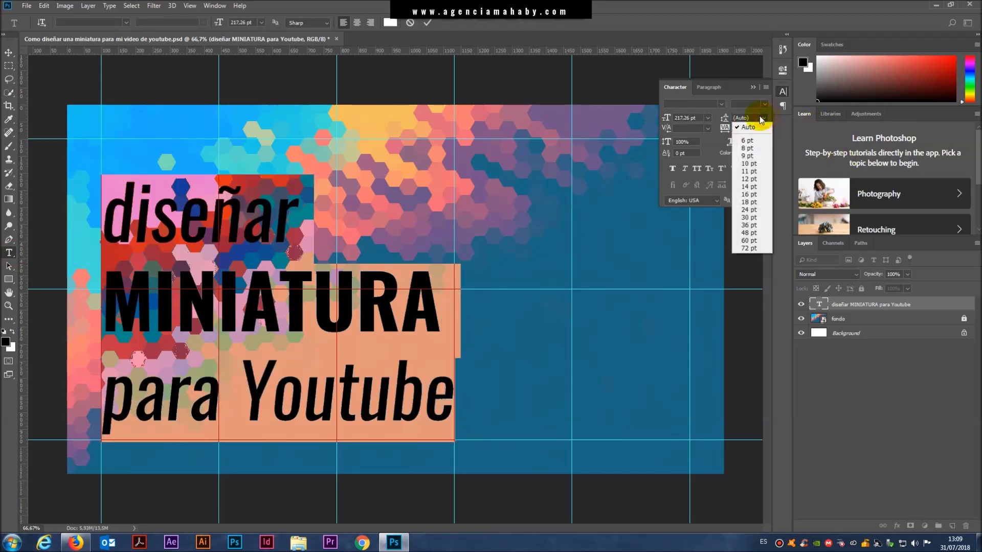
left_click(751, 231)
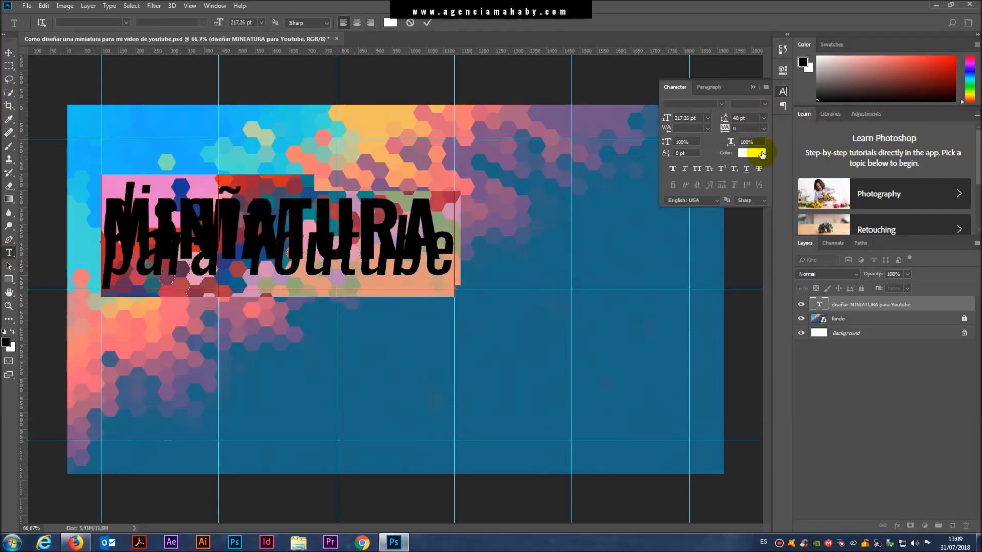
left_click(745, 118)
left_click(749, 117)
key("Return")
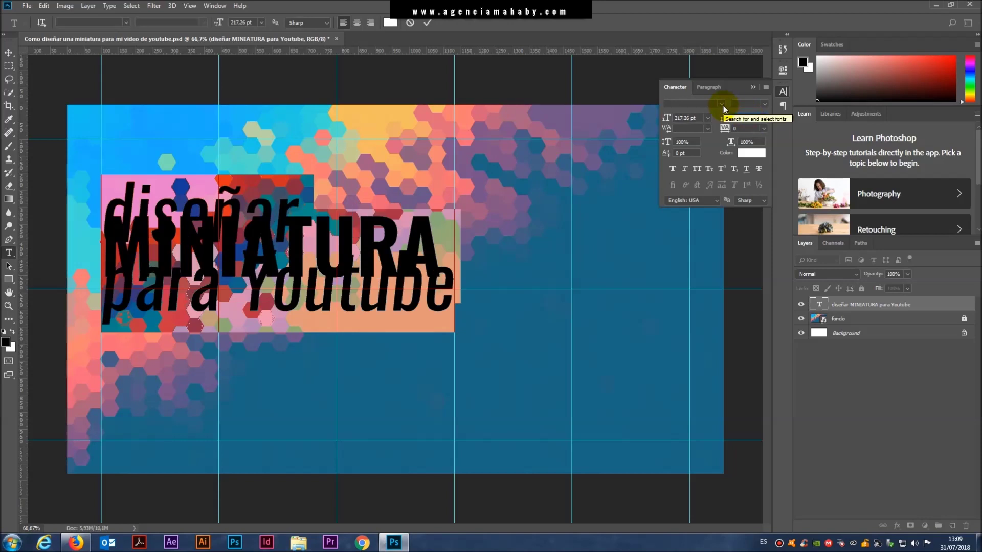
type("500")
key("Return")
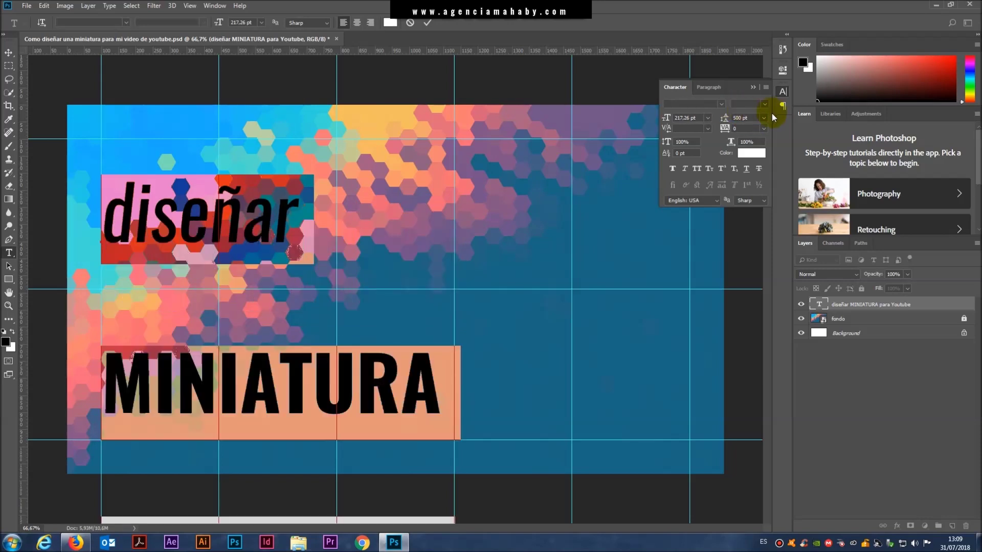
- Set the title's leading to 200 pt and move the title down to rest on the lowest horizontal guide
left_click(752, 118)
type("200")
key("Return")
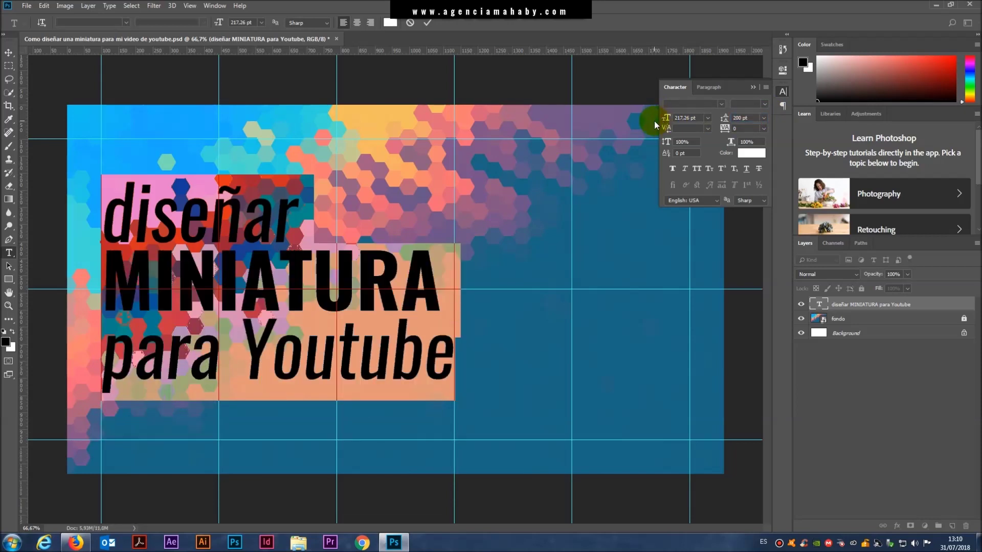
left_click(9, 52)
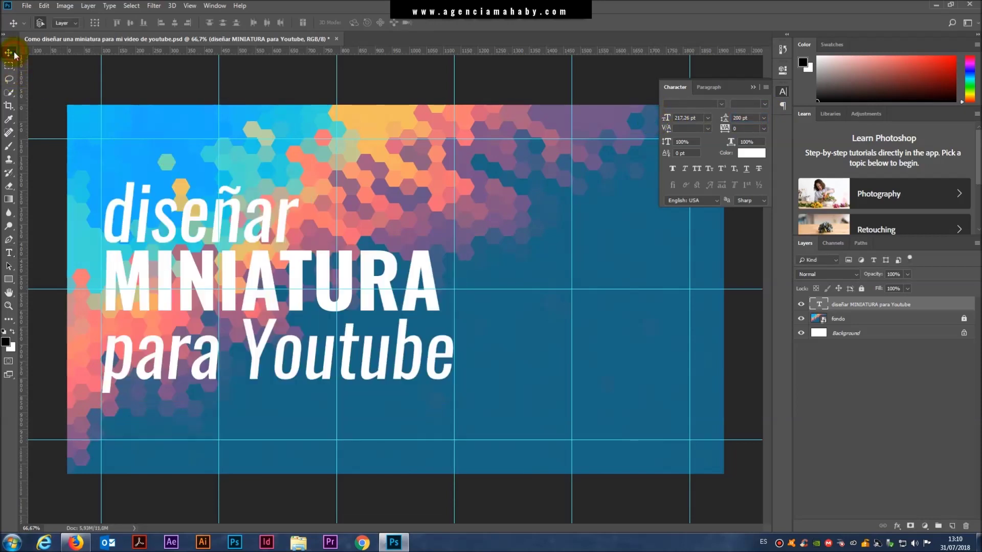
left_click_drag(435, 308, 438, 357)
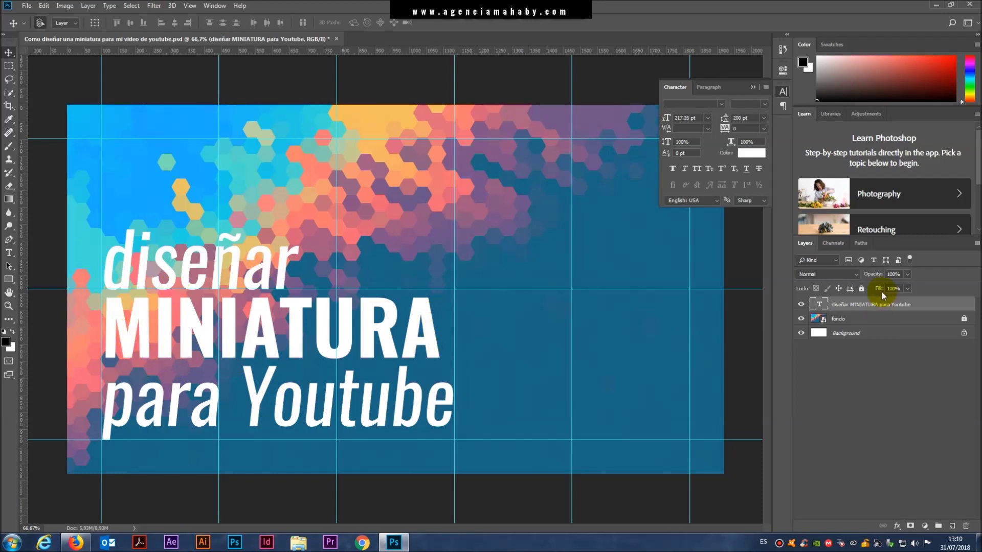
- Add a Drop Shadow to the title layer with 55% opacity, 120° angle, 20 px distance and 8 px size
double_click(954, 305)
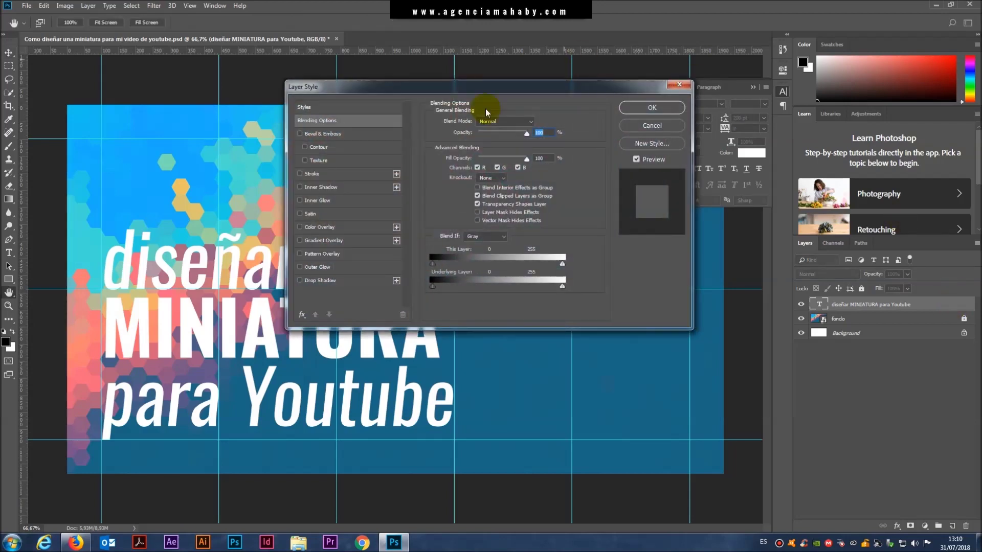
left_click(320, 280)
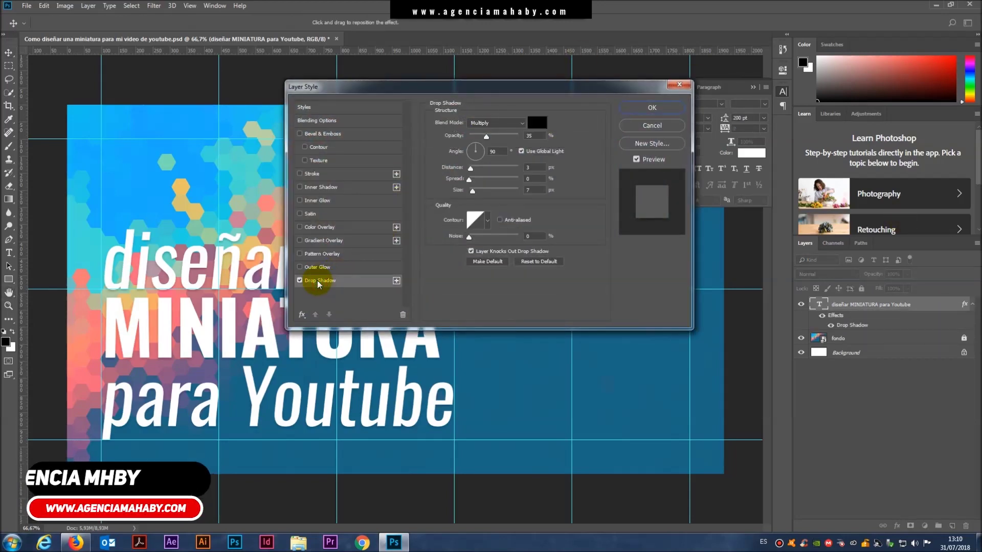
left_click_drag(475, 86, 632, 76)
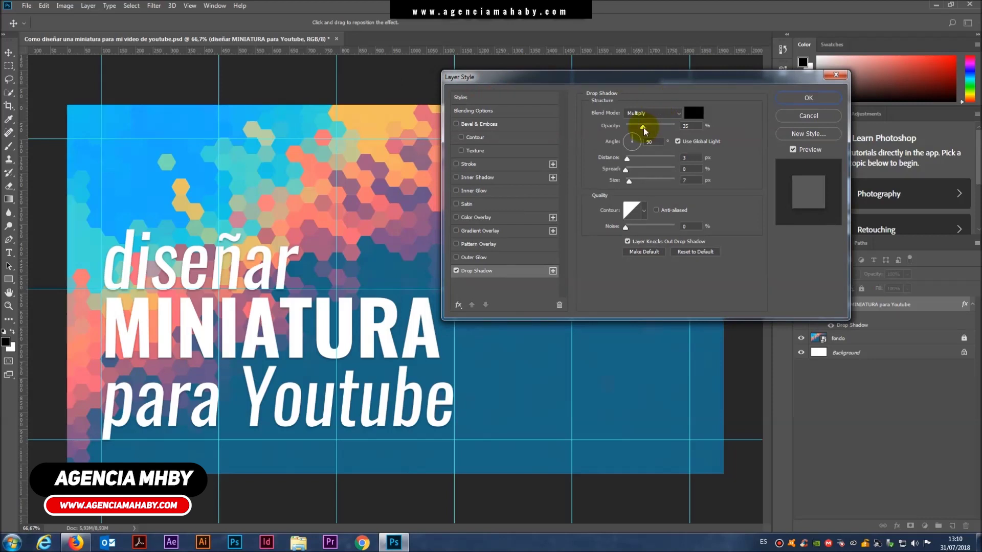
left_click_drag(648, 130, 653, 128)
left_click_drag(628, 159, 637, 160)
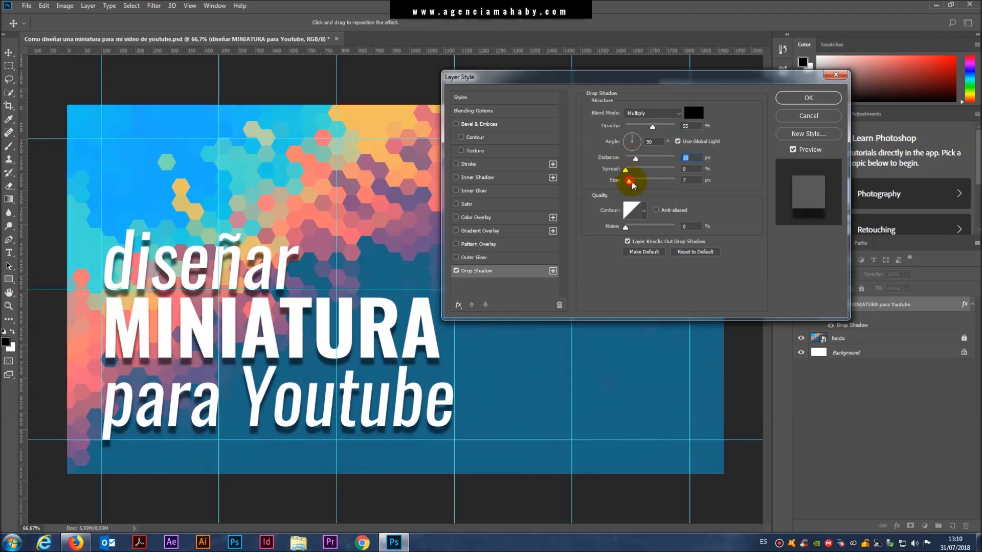
left_click_drag(633, 185, 631, 185)
left_click(627, 141)
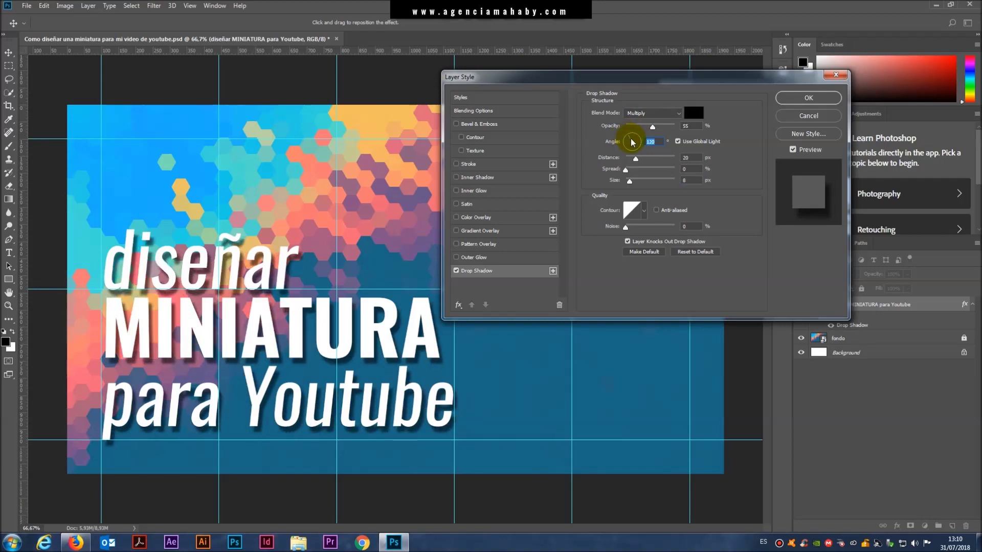
left_click(796, 99)
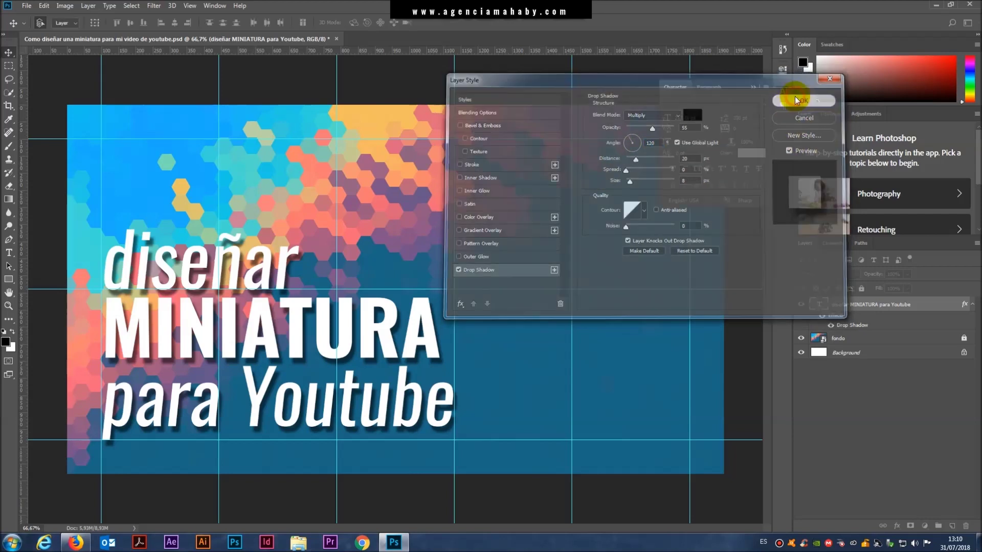
- Save the document with Maximize Compatibility on and collapse the Character settings
left_click(27, 6)
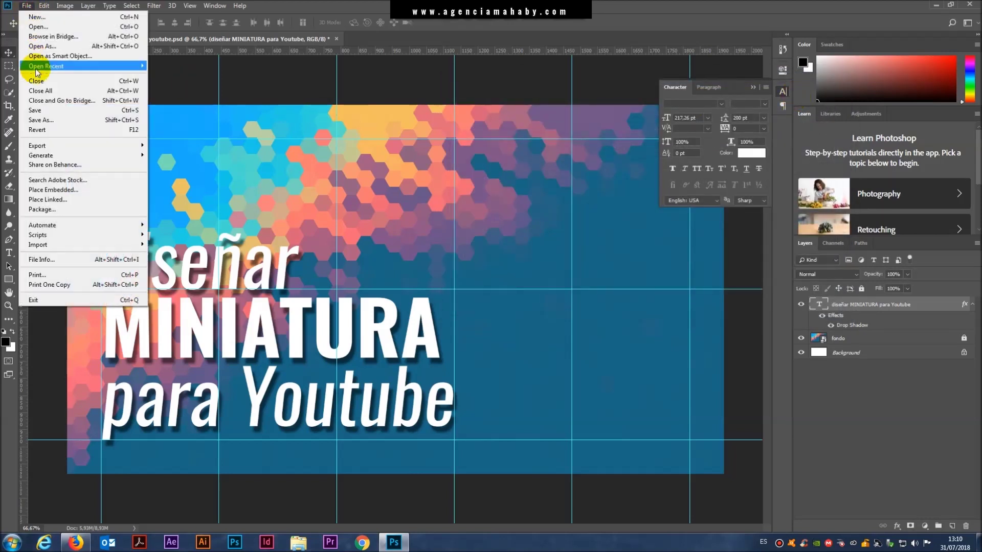
left_click(40, 111)
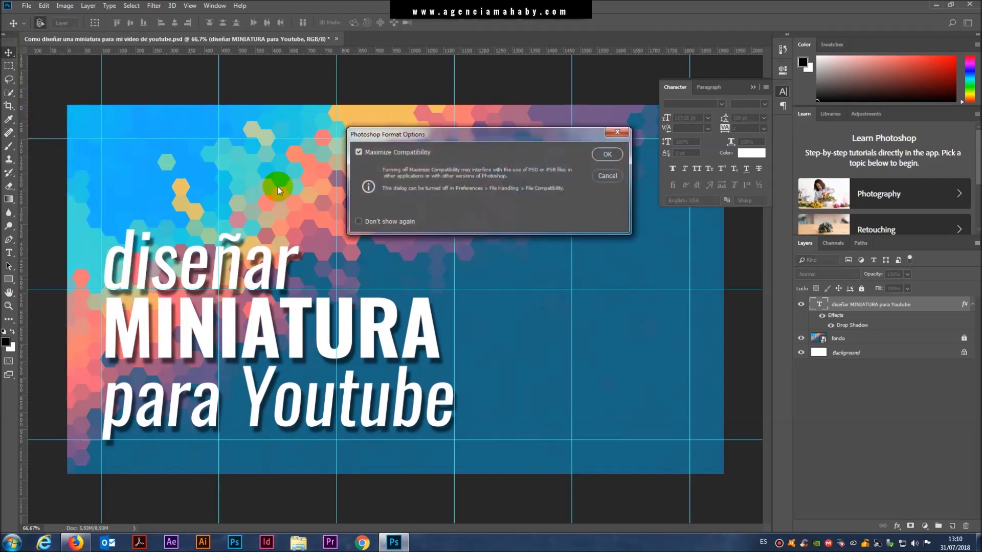
left_click(612, 155)
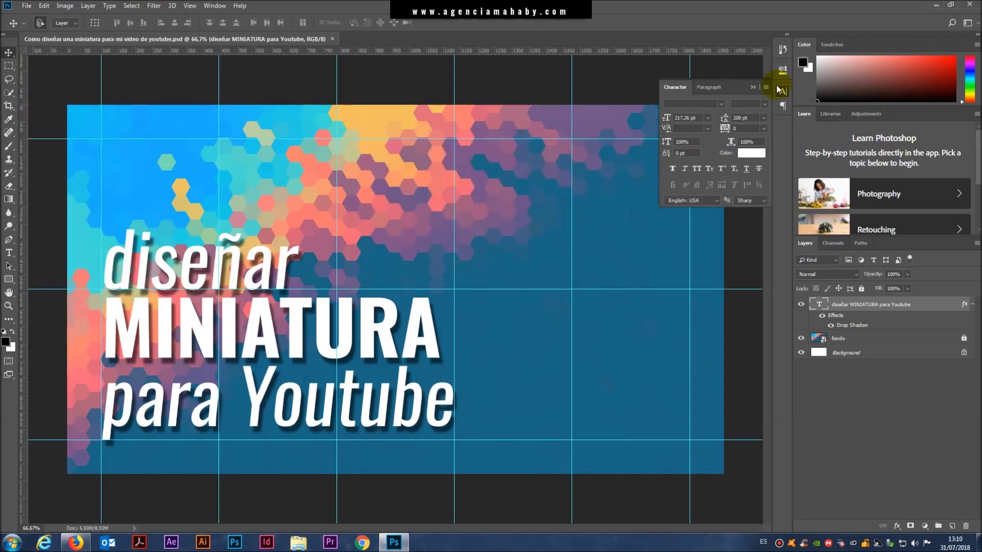
left_click(753, 88)
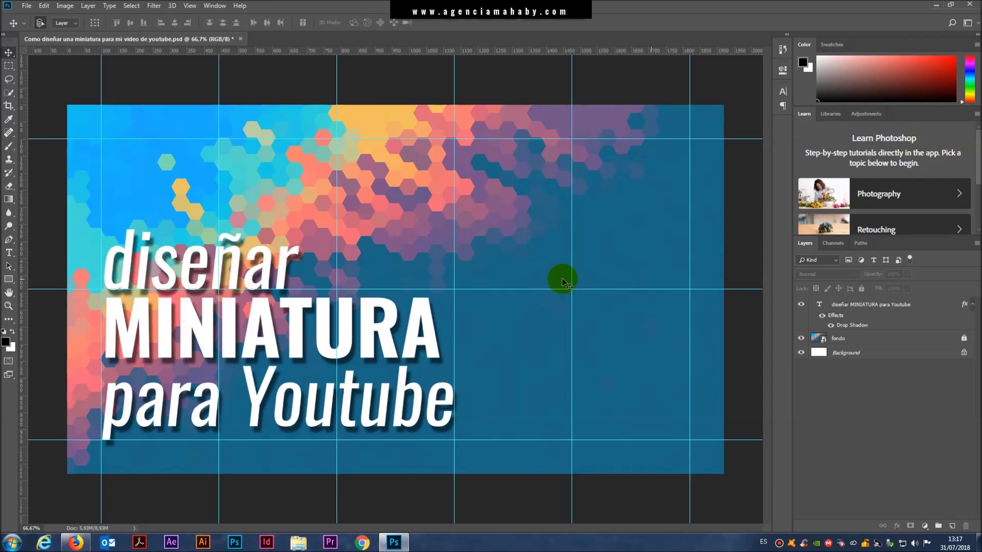
- Switch to Firefox and search Google Images for "logo youtube png"
left_click(77, 543)
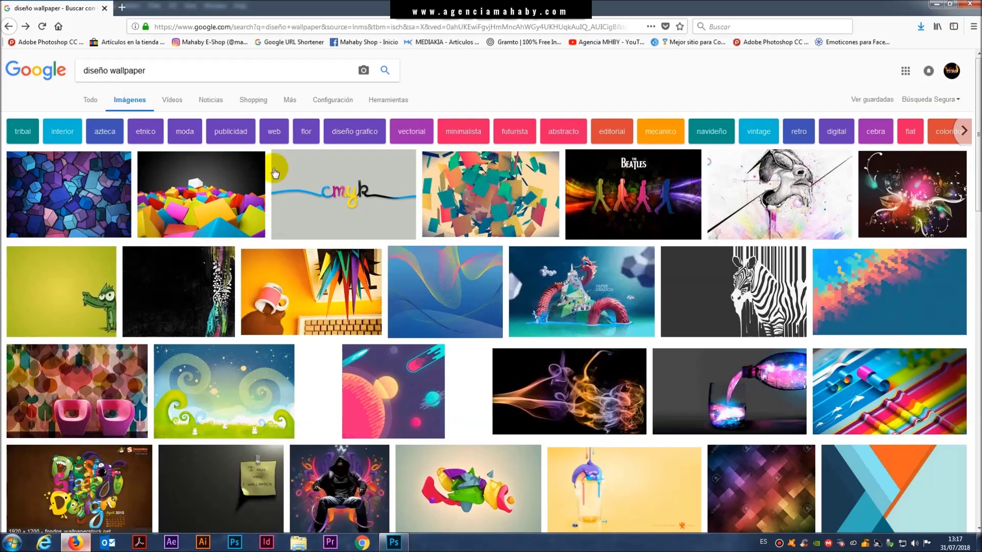
triple_click(177, 72)
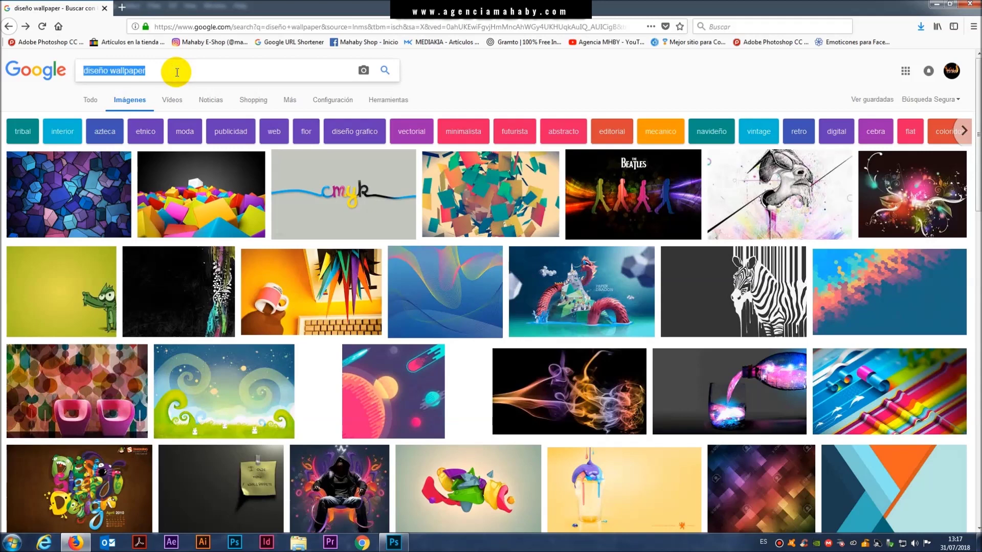
type("logo youtube")
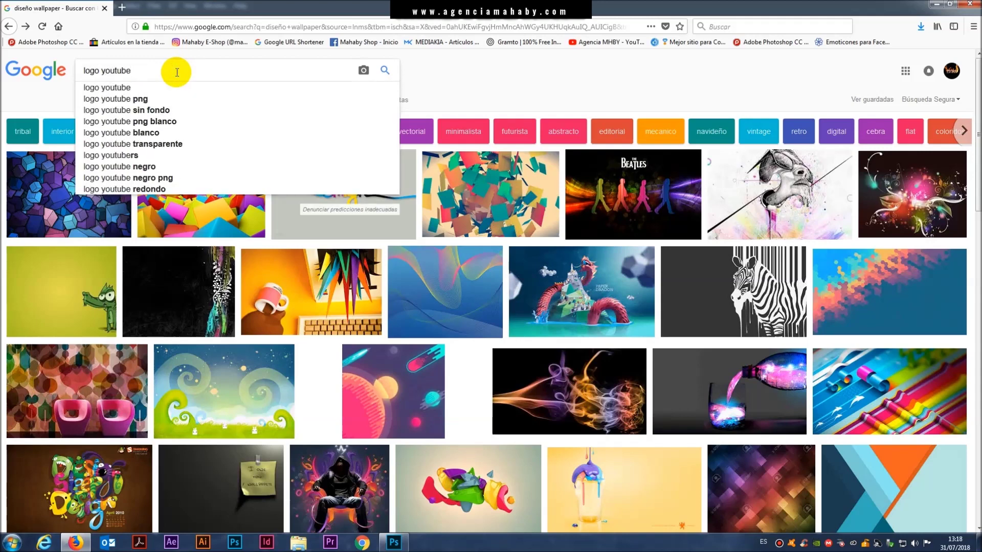
type(" png")
key("Return")
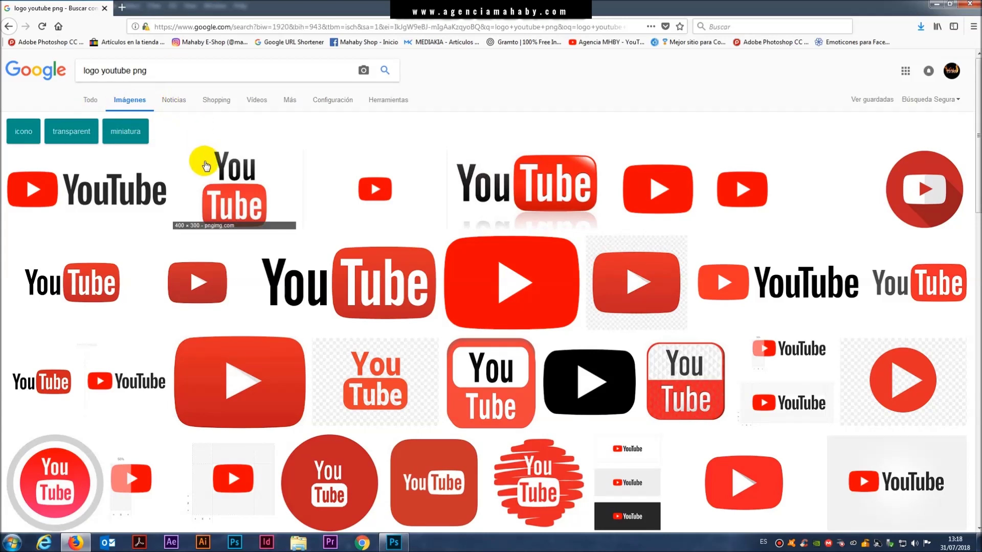
- Save the glossy YouTube logo with the reflection as the PNG Logo_youtube in the folder "Diseñar miniatura para youtube"
left_click(502, 165)
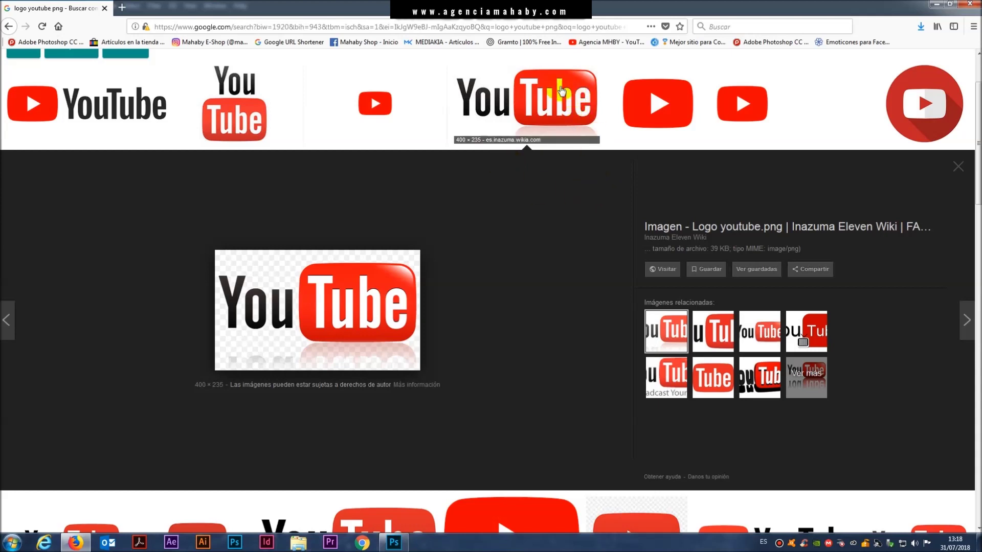
right_click(319, 297)
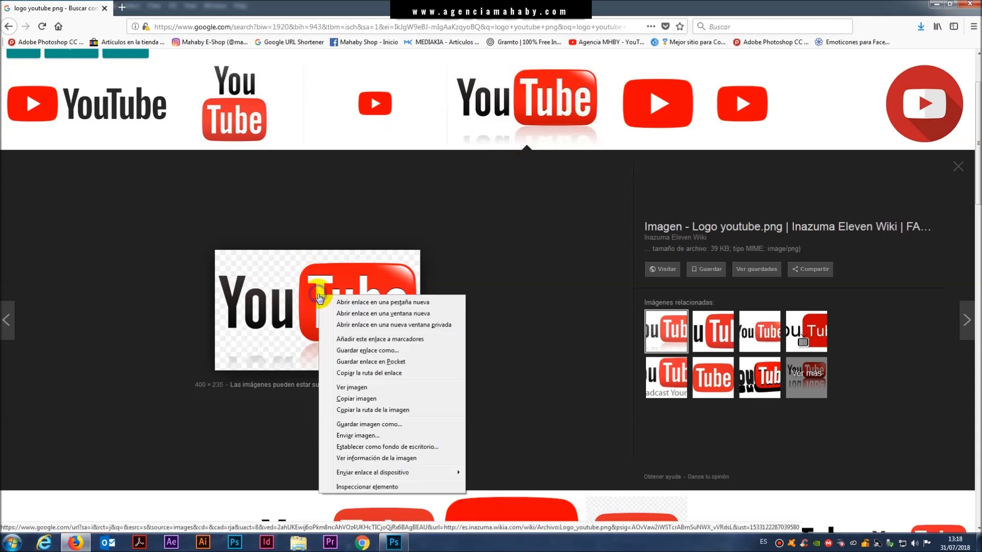
left_click(391, 425)
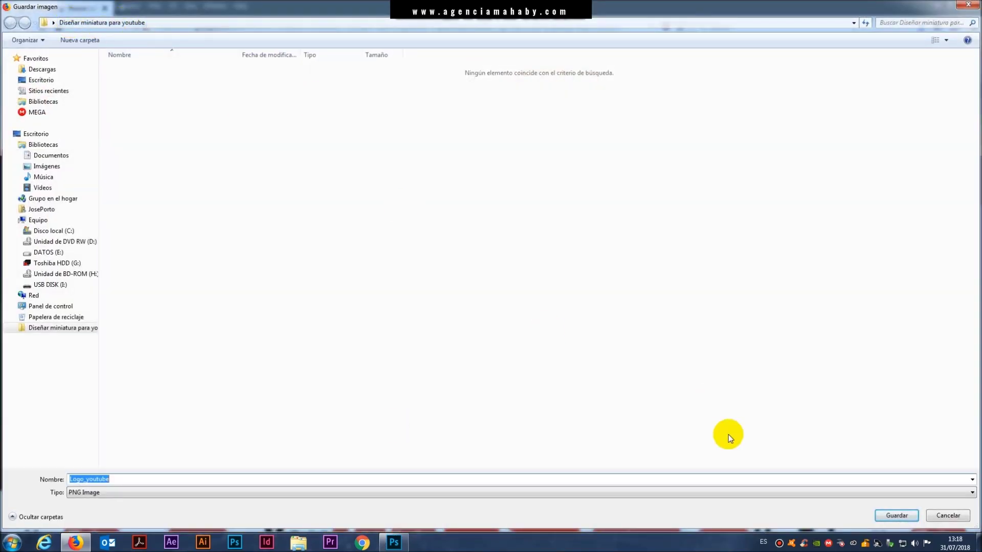
left_click(914, 515)
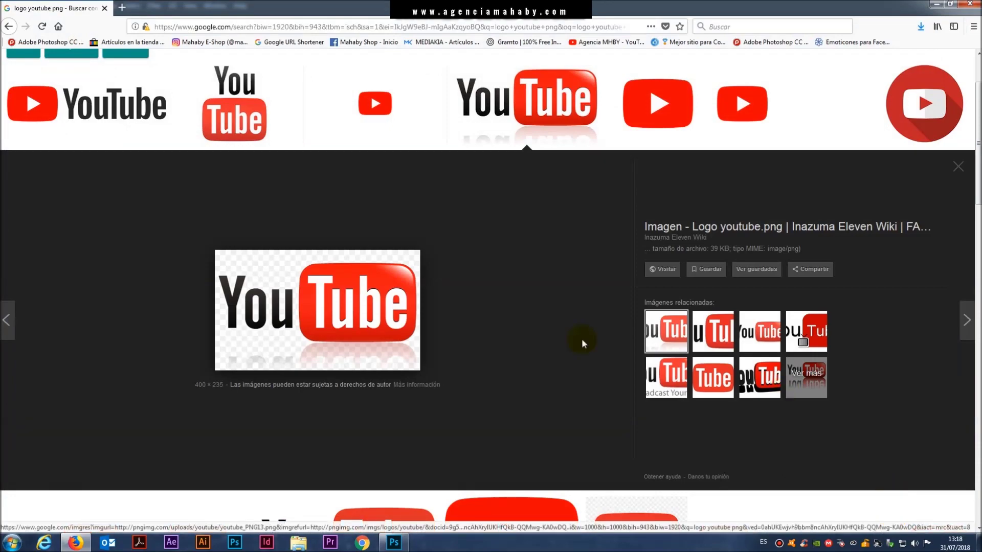
- Switch back to Photoshop and place the Logo_youtube image as an embedded object in the thumbnail
left_click(393, 543)
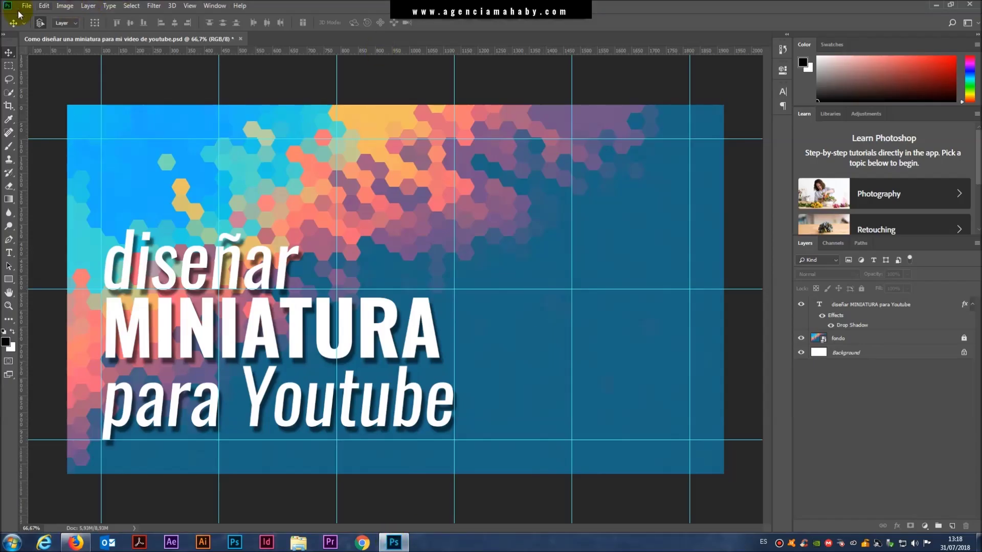
left_click(26, 6)
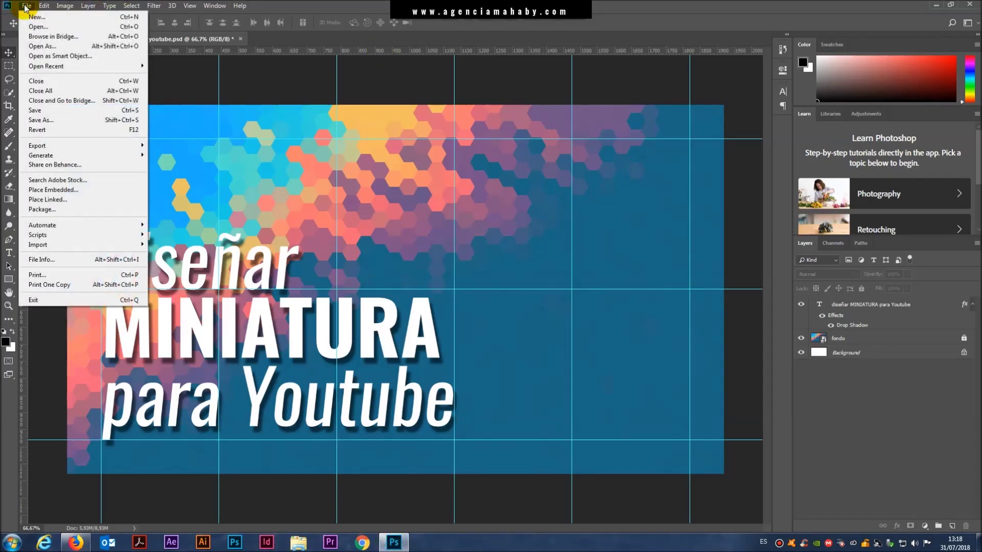
left_click(102, 189)
double_click(242, 86)
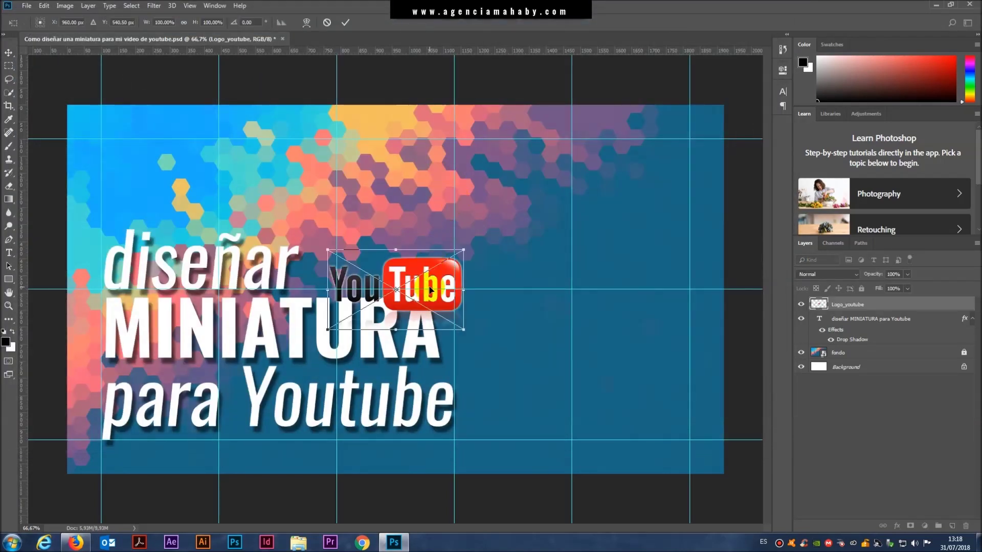
- Scale the logo to about 173% between the fourth and sixth vertical guides and lower its red badge onto the middle horizontal guide
left_click_drag(438, 284, 655, 238)
left_click_drag(551, 197, 454, 140)
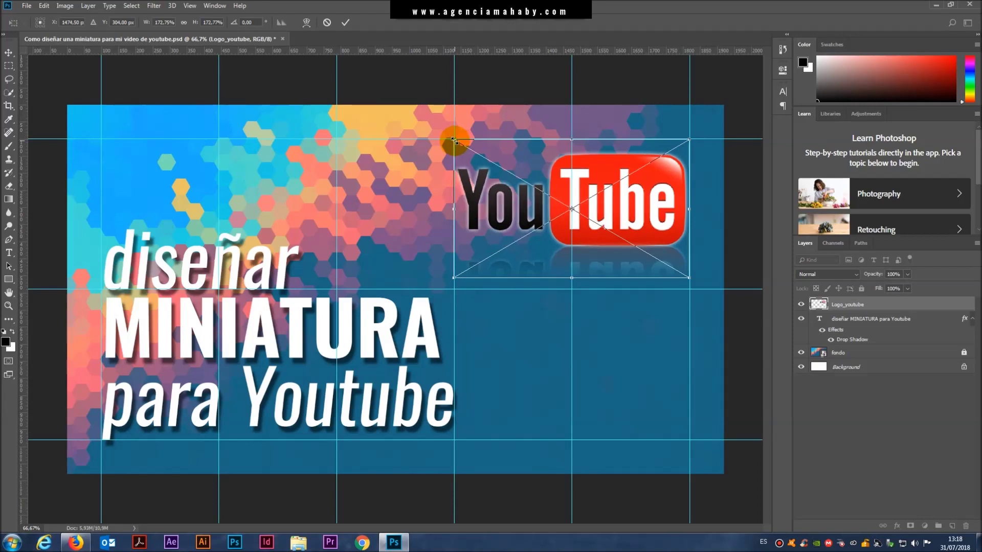
key("Return")
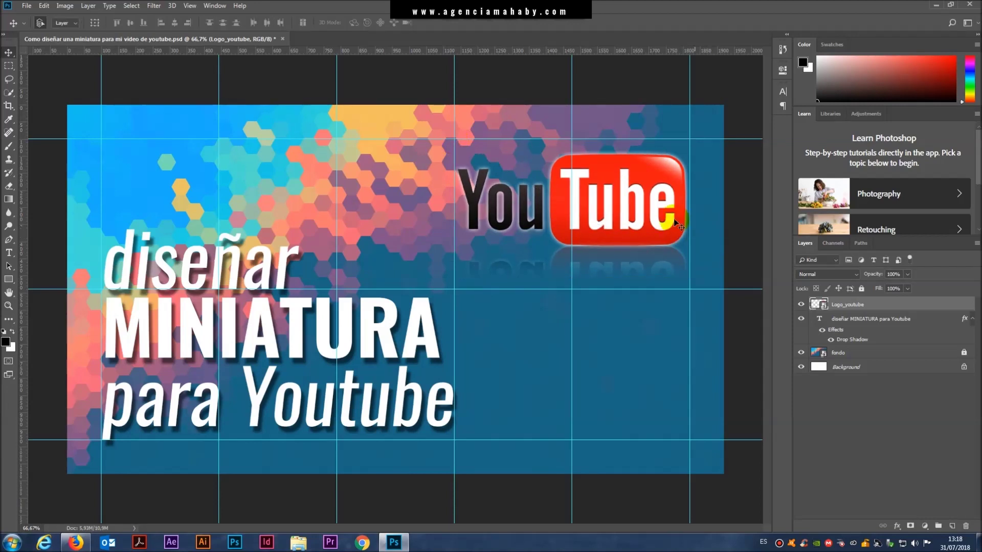
left_click_drag(644, 205, 649, 244)
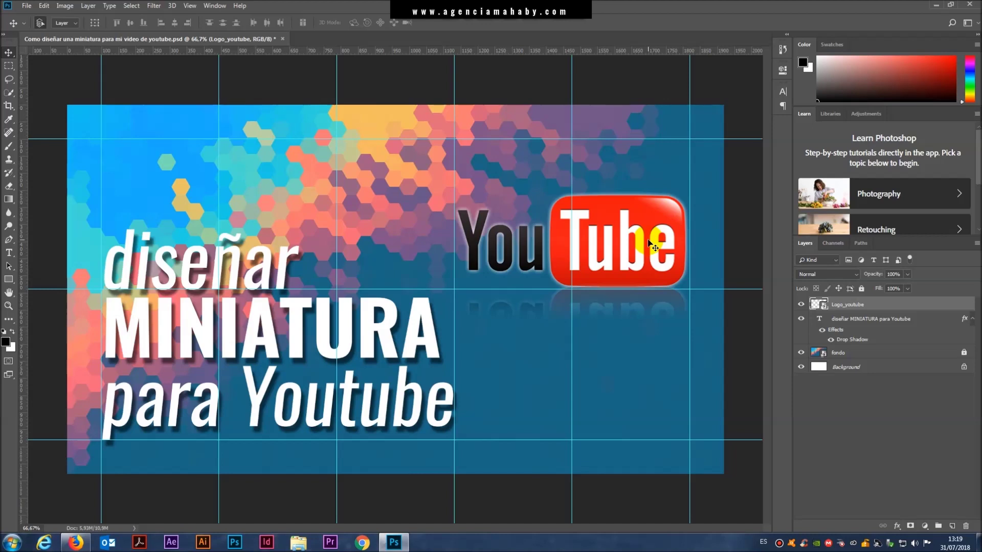
left_click(714, 320)
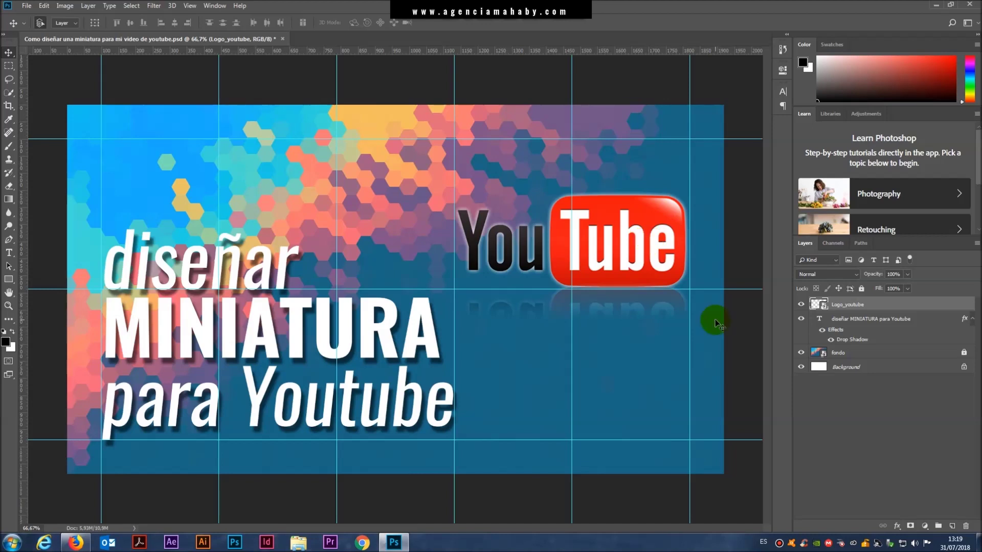